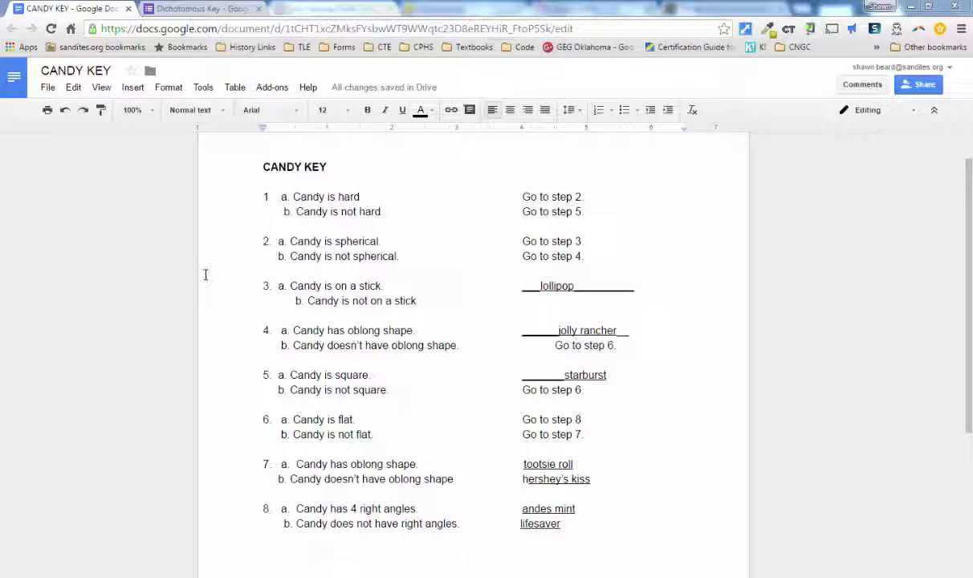
pyautogui.write('.')
pyautogui.press('BackSpace')
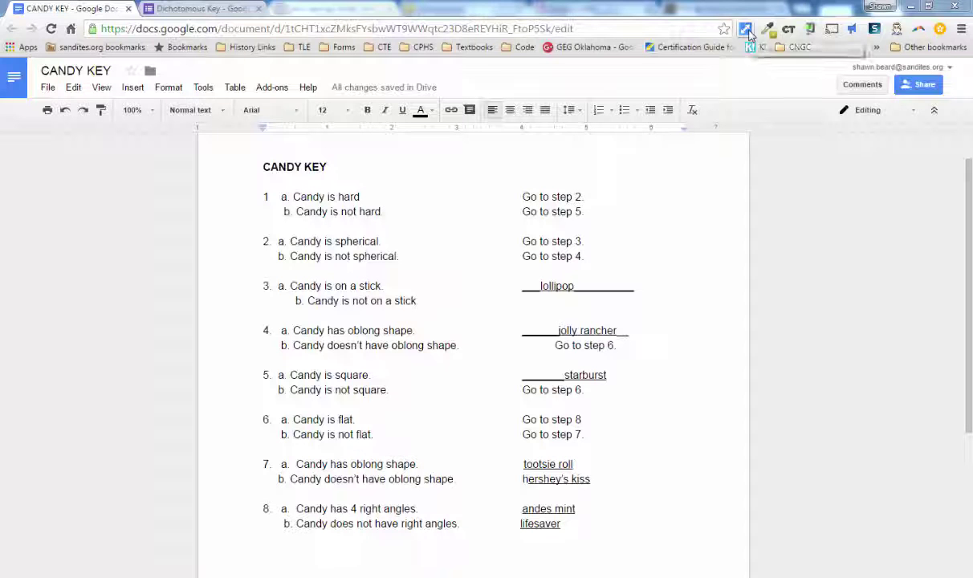
# Arrange the Candy Key document and the Dichotomous Key form side by side in a 1x2 layout, with the form window wider than the document.
pyautogui.click(745, 29)
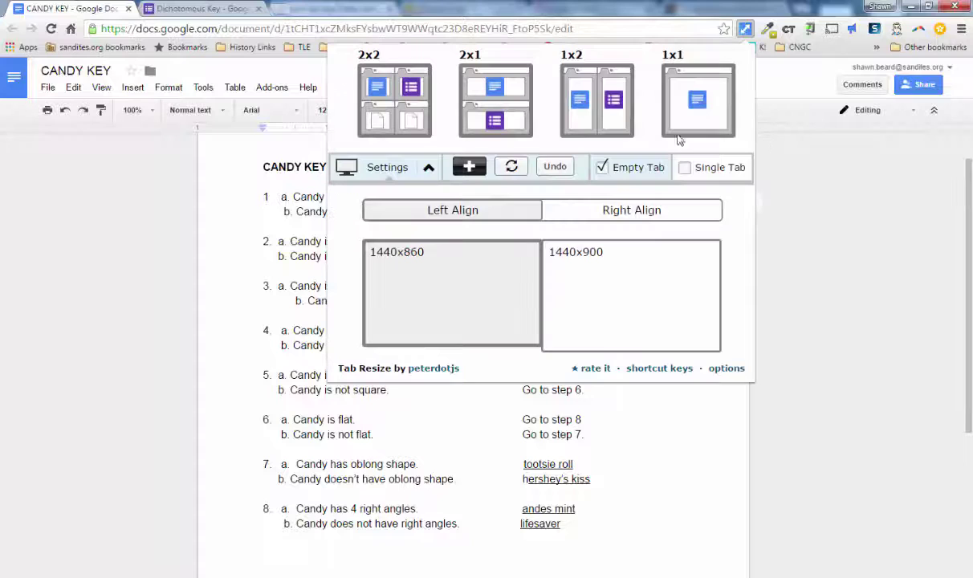
pyautogui.click(598, 101)
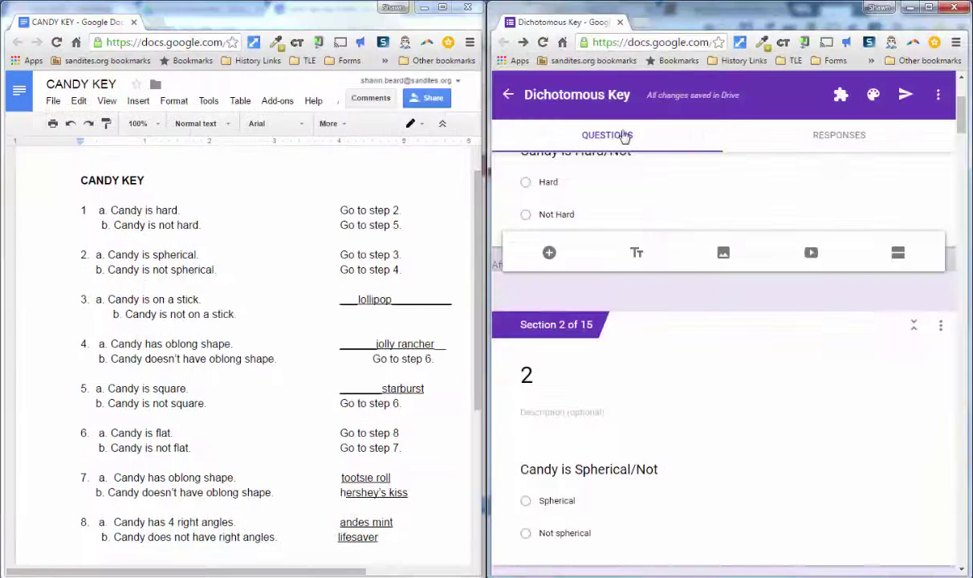
pyautogui.scroll(3, 766, 352)
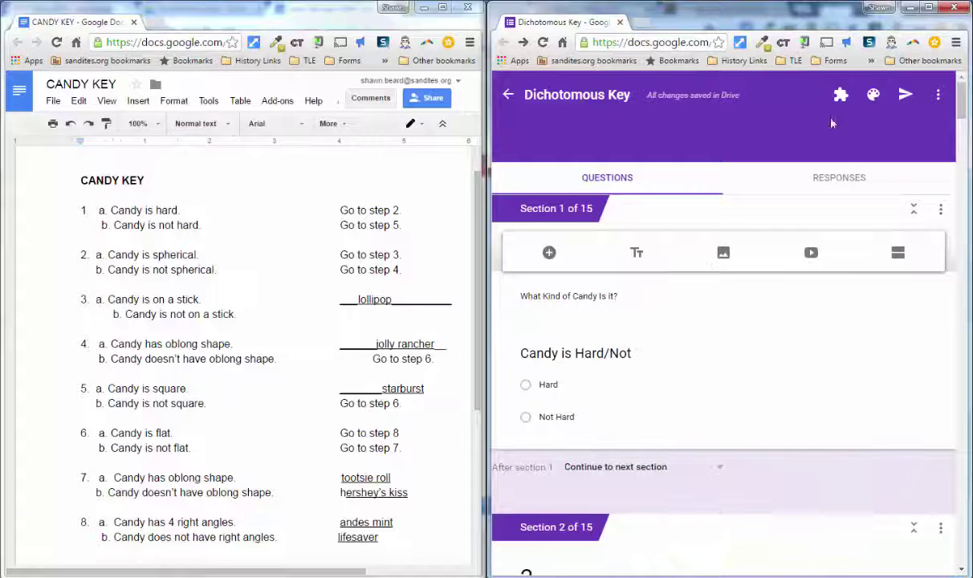
pyautogui.moveTo(482, 220); pyautogui.dragTo(423, 228)
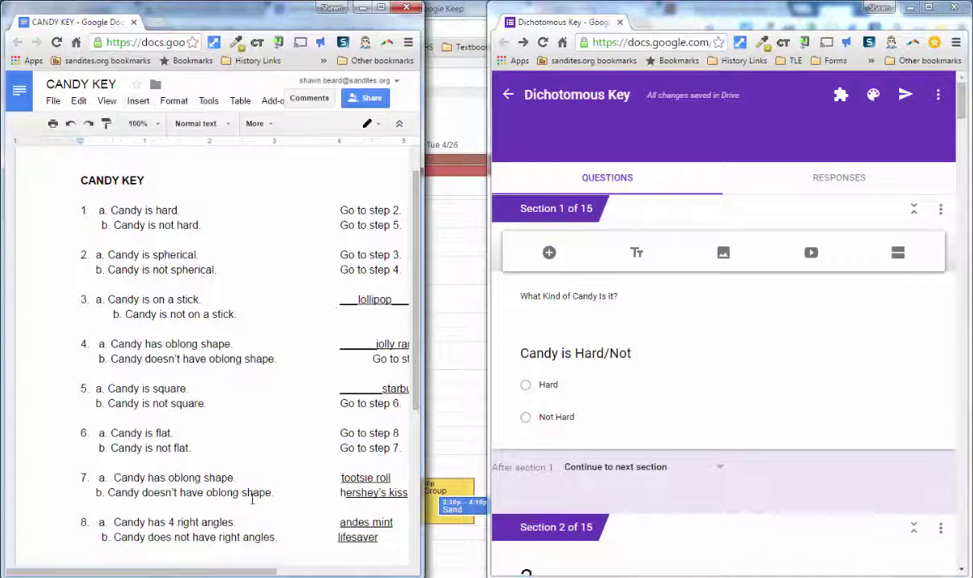
pyautogui.moveTo(241, 572); pyautogui.dragTo(273, 572)
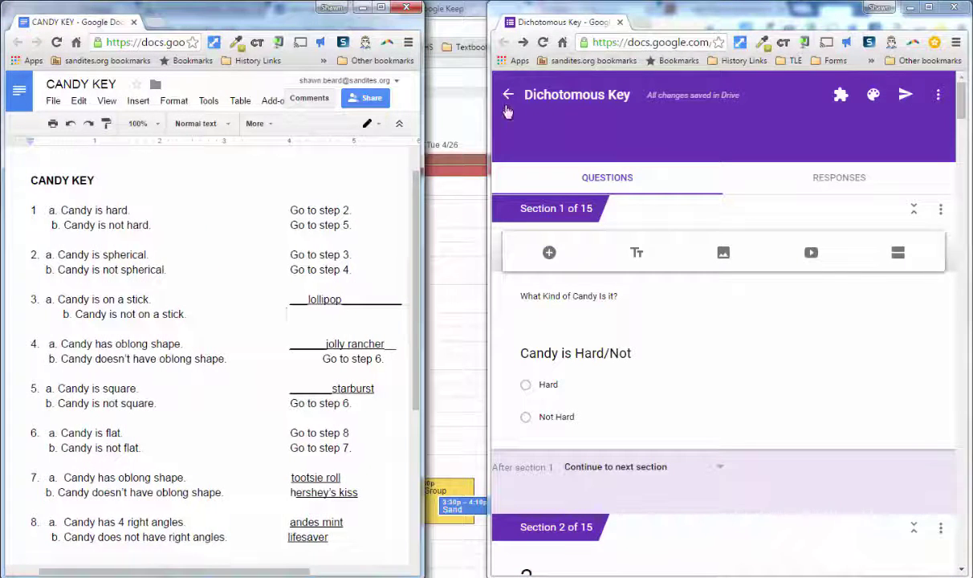
pyautogui.moveTo(489, 120); pyautogui.dragTo(423, 123)
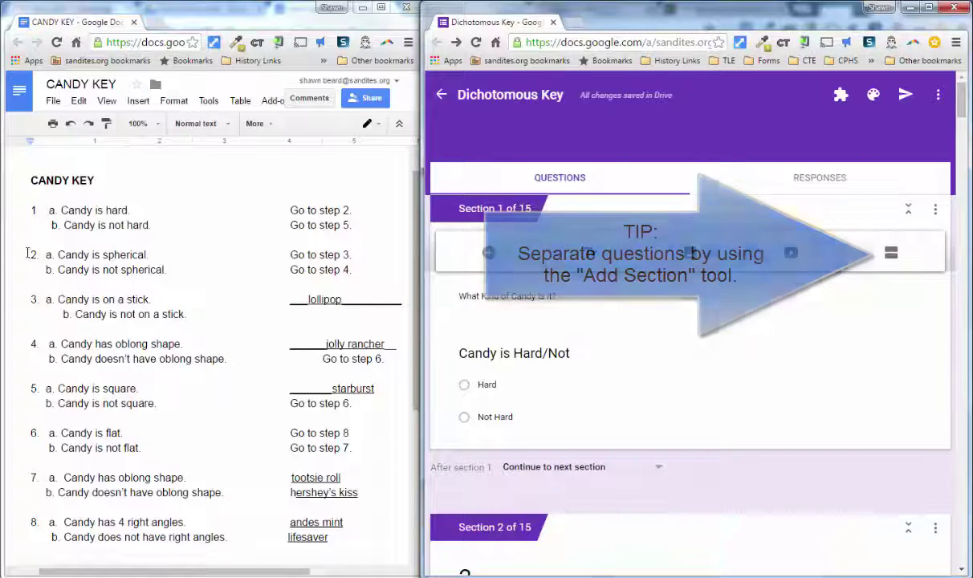
# Highlight item 2 of the candy key and compare the key with sections 2 and 3 of the form.
pyautogui.moveTo(27, 264); pyautogui.dragTo(360, 278)
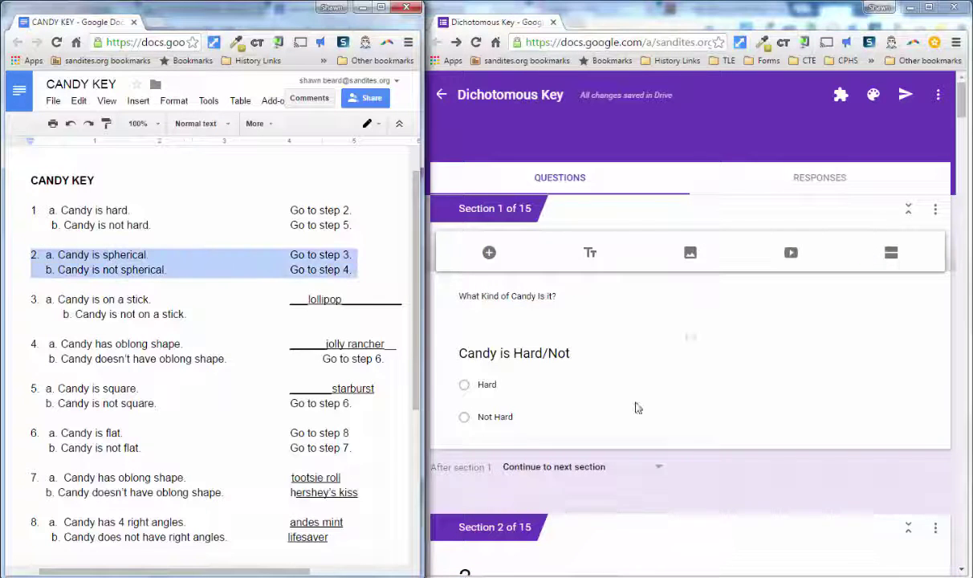
pyautogui.scroll(-4, 680, 409)
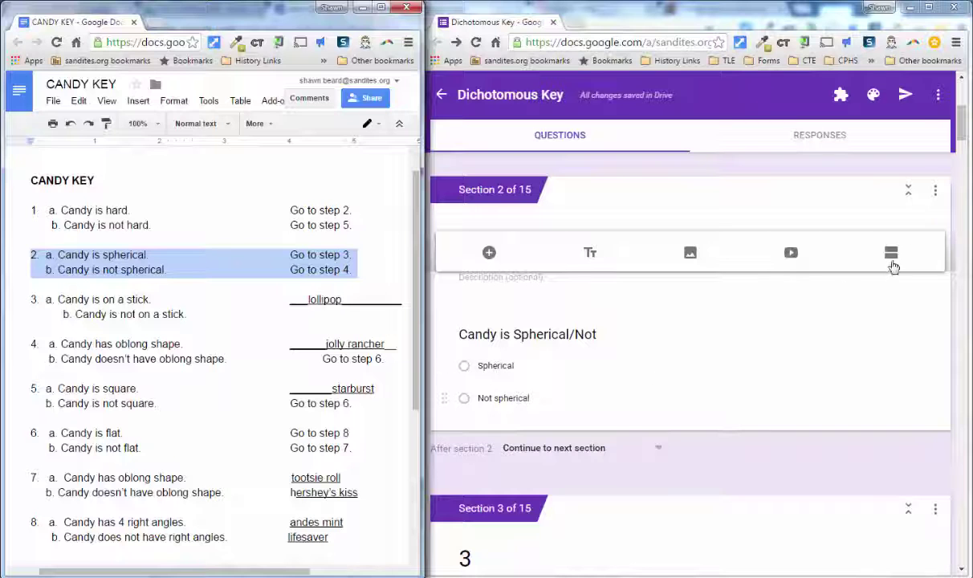
pyautogui.scroll(-3, 731, 470)
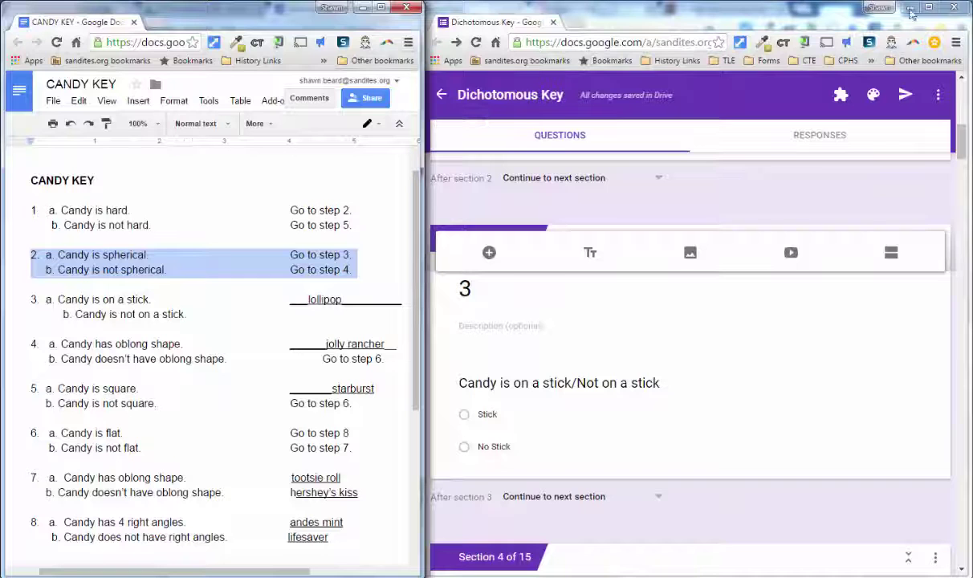
# Maximize the form window and review its sections from the first question to the Lollipop and Jolly Rancher result sections.
pyautogui.doubleClick(881, 12)
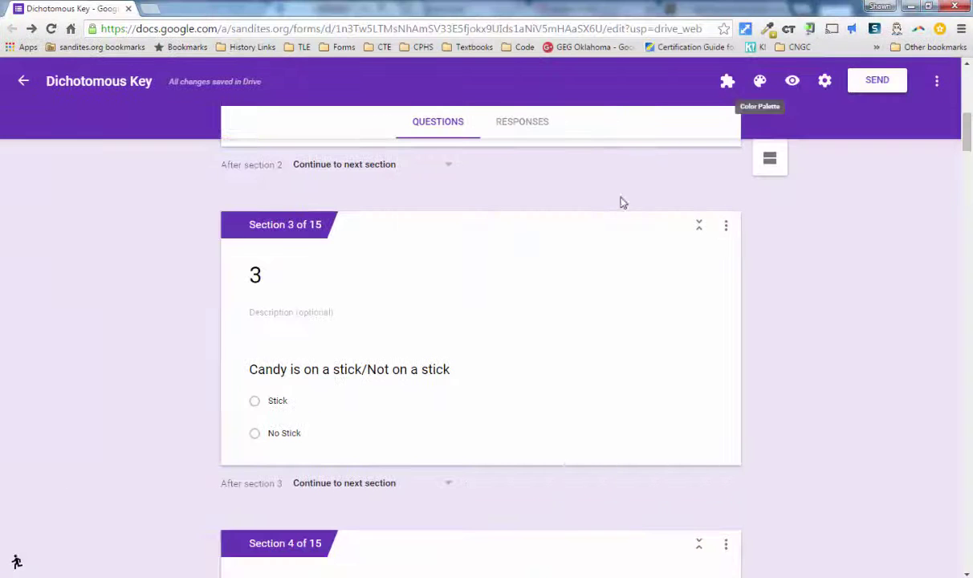
pyautogui.scroll(8, 792, 370)
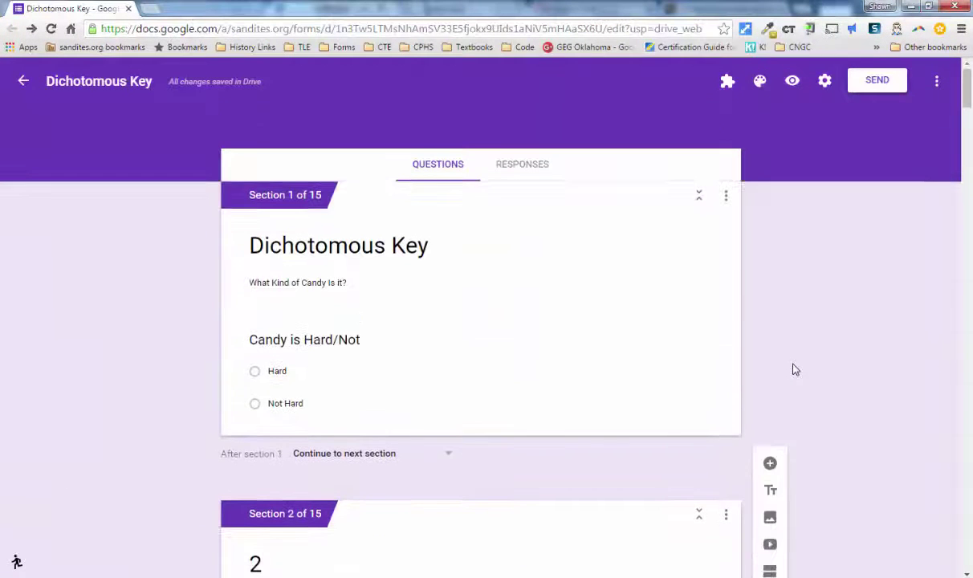
pyautogui.scroll(-5, 792, 369)
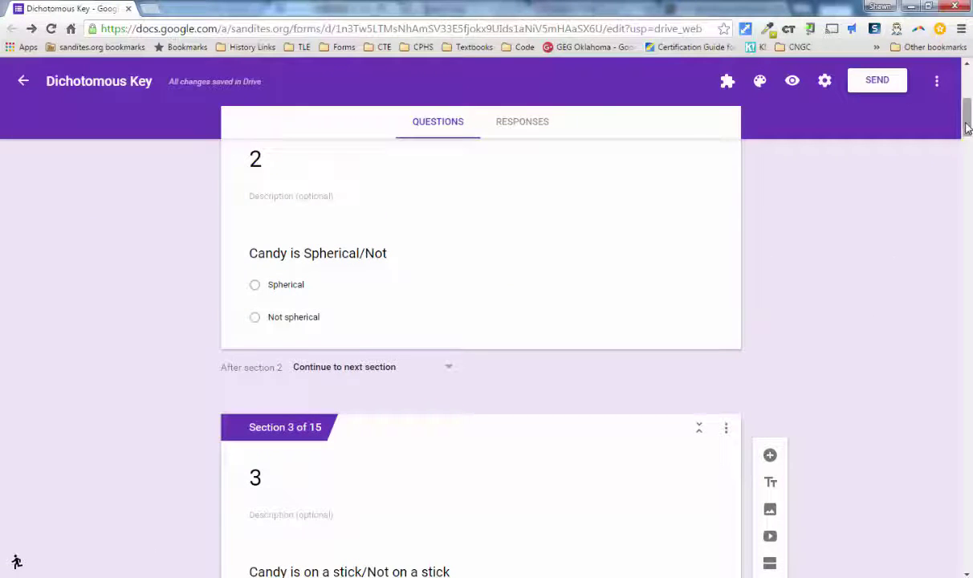
pyautogui.moveTo(965, 121); pyautogui.dragTo(968, 298)
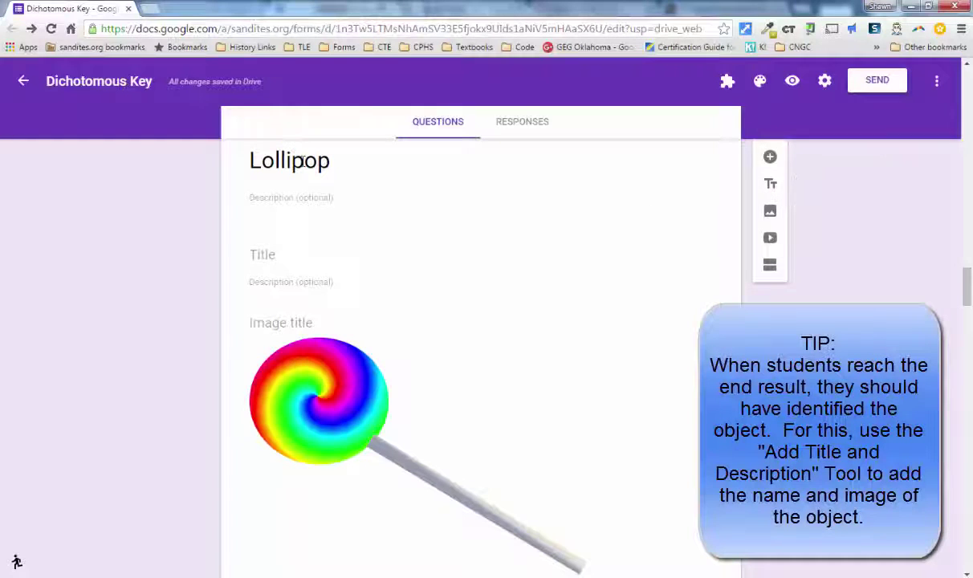
pyautogui.scroll(-3, 558, 418)
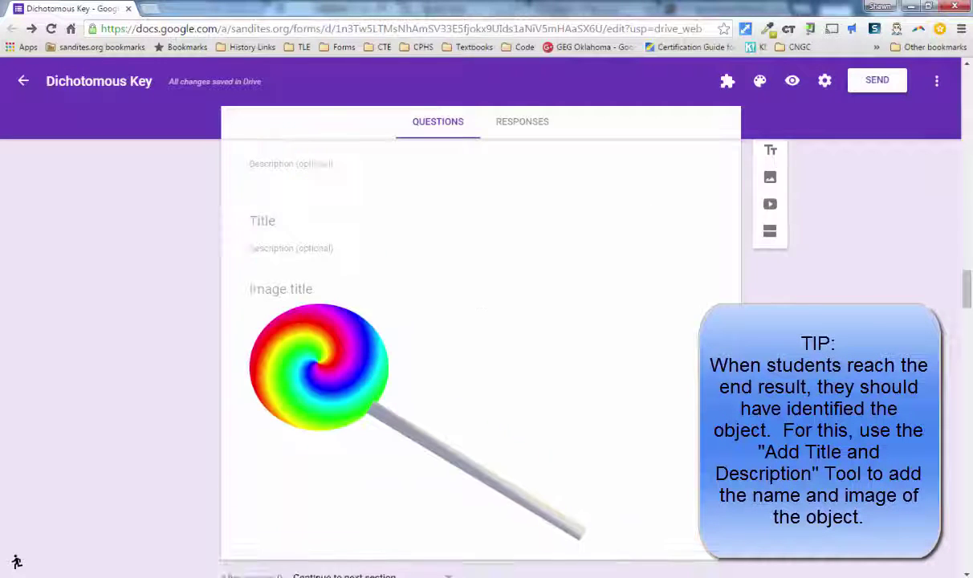
pyautogui.scroll(-5, 482, 362)
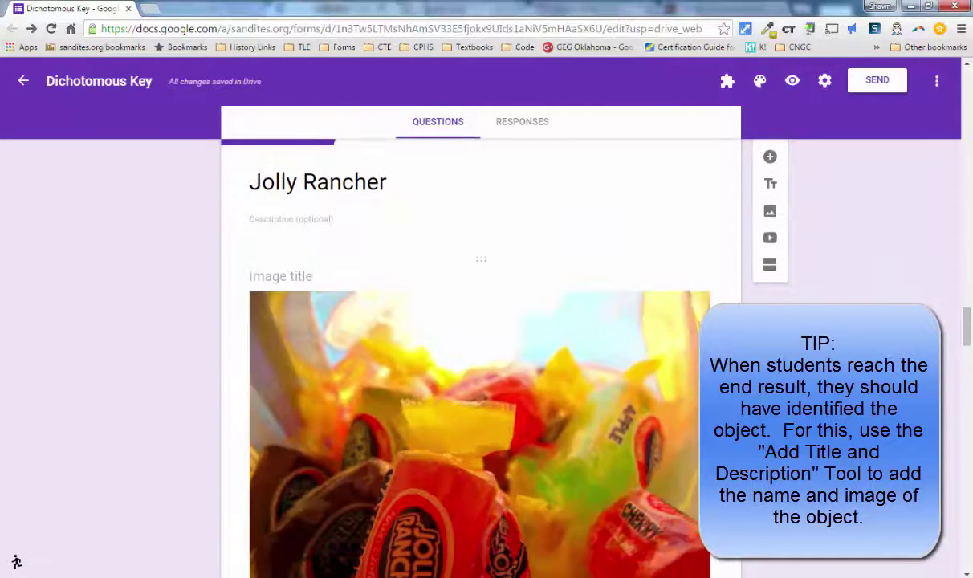
pyautogui.scroll(-2, 482, 362)
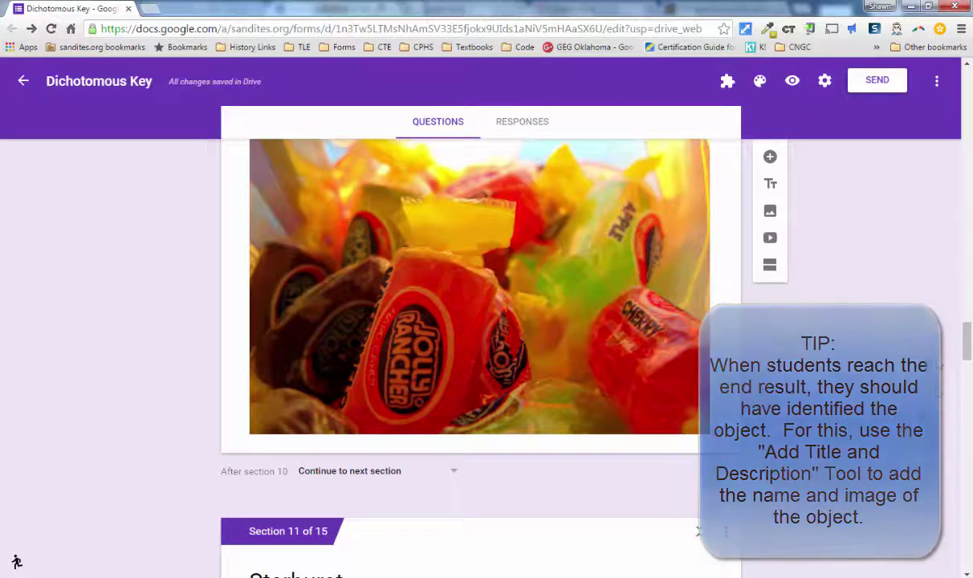
pyautogui.moveTo(964, 345); pyautogui.dragTo(966, 88)
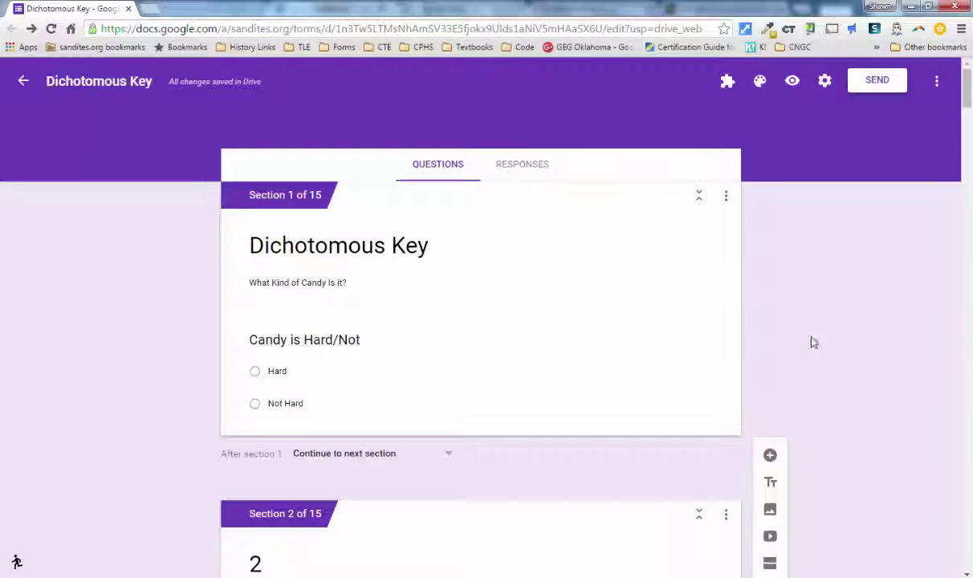
# Enable going to a section based on the answer for the "Candy is Hard/Not" question in section 1.
pyautogui.click(702, 379)
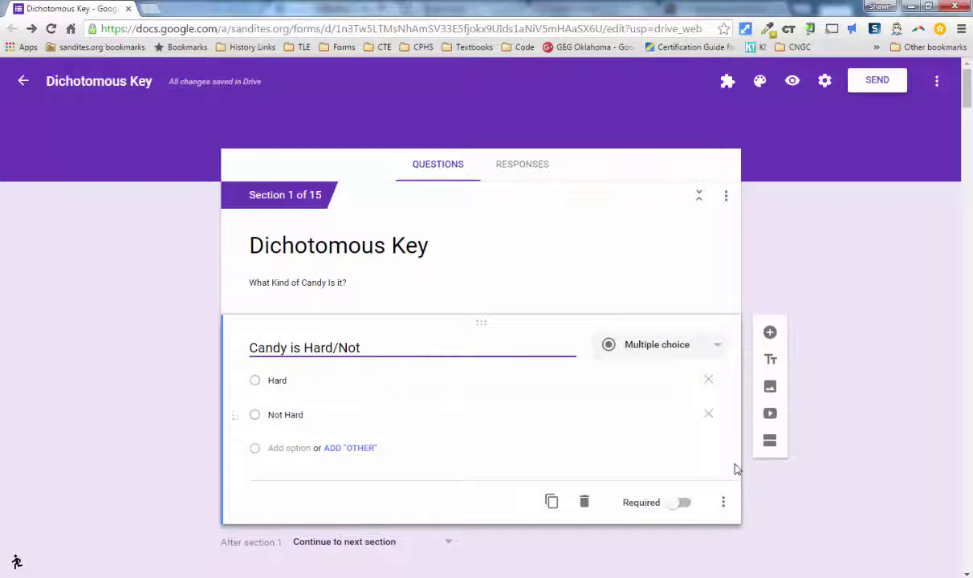
pyautogui.click(722, 502)
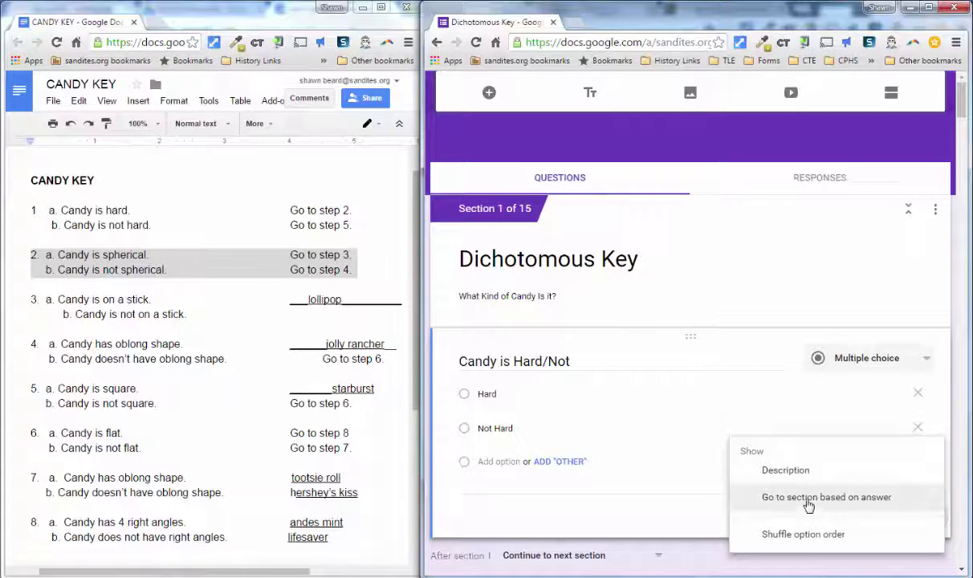
pyautogui.click(842, 503)
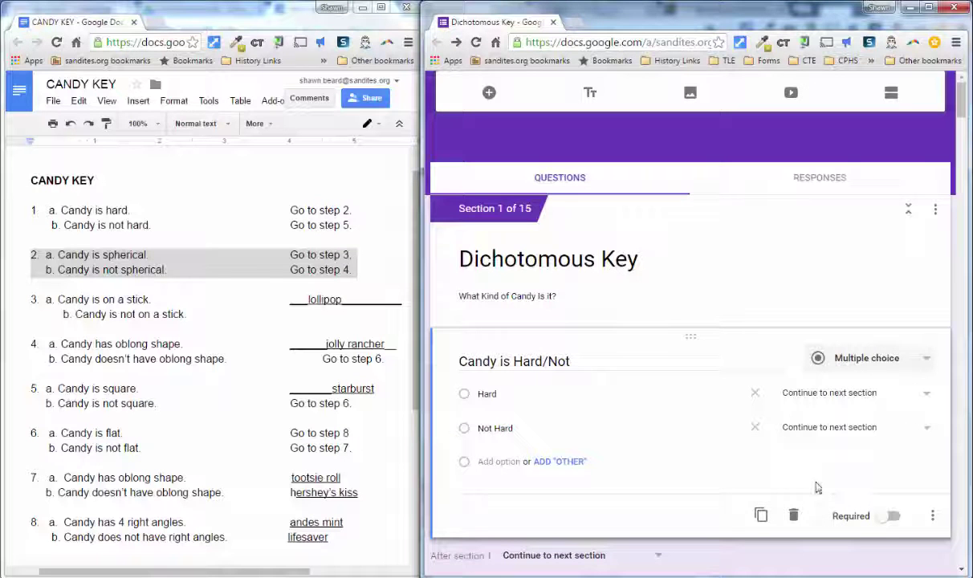
# Route the Hard answer to section 2 and the Not Hard answer to section 5, following the candy key.
pyautogui.click(925, 393)
pyautogui.click(856, 455)
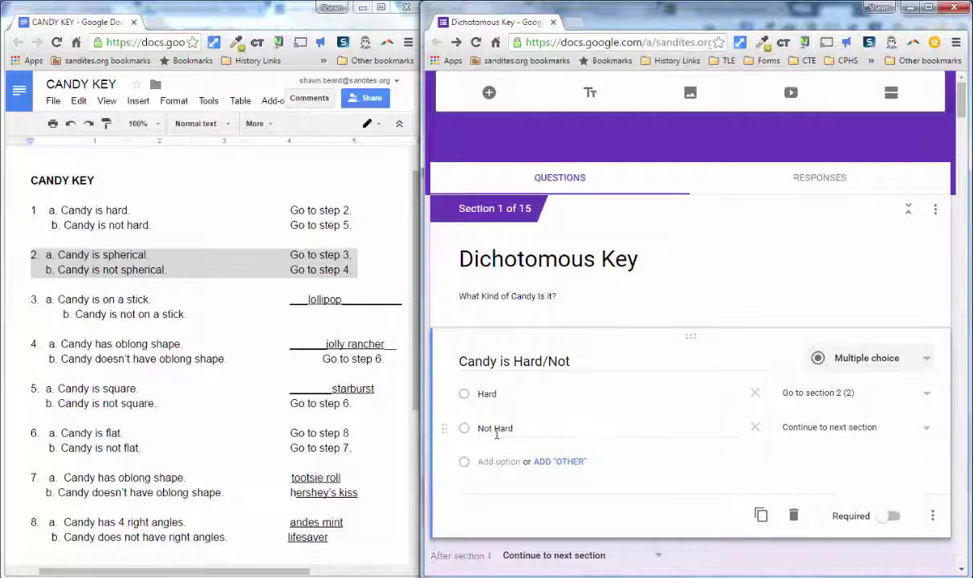
pyautogui.click(318, 225)
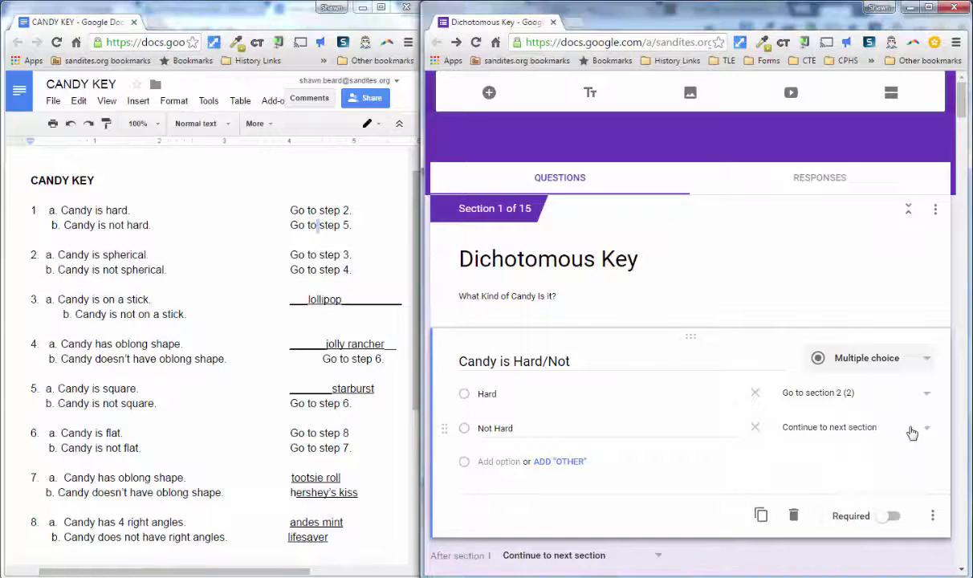
pyautogui.click(851, 428)
pyautogui.scroll(-2, 859, 482)
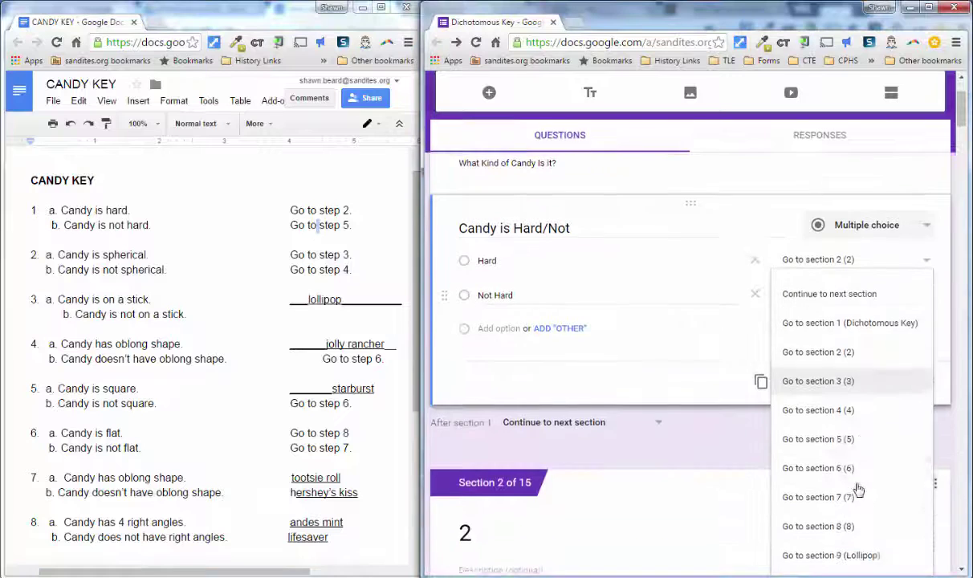
pyautogui.click(849, 439)
# Enable going to a section based on the answer for the "Candy is Spherical/Not" question in section 2.
pyautogui.scroll(-1, 856, 441)
pyautogui.scroll(-4, 855, 441)
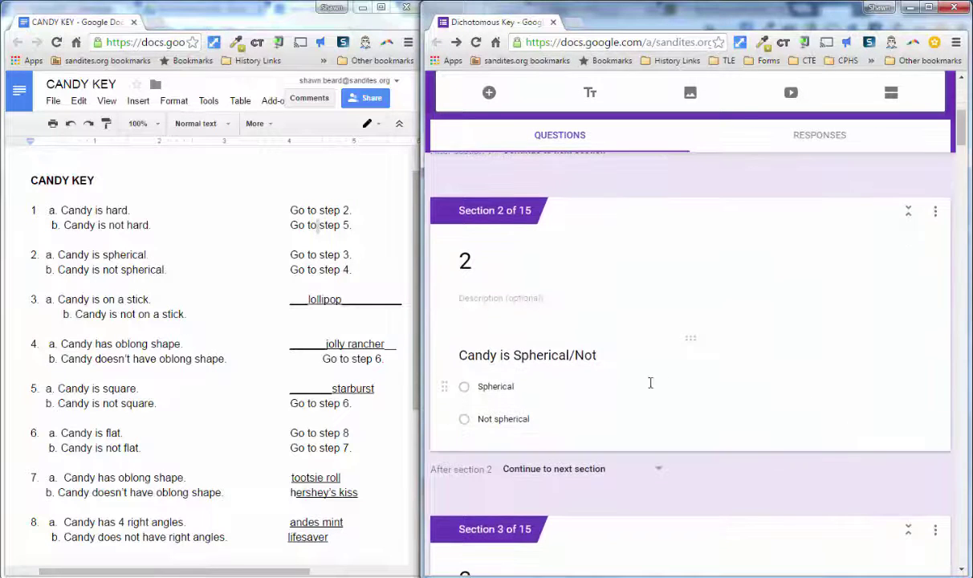
pyautogui.click(789, 386)
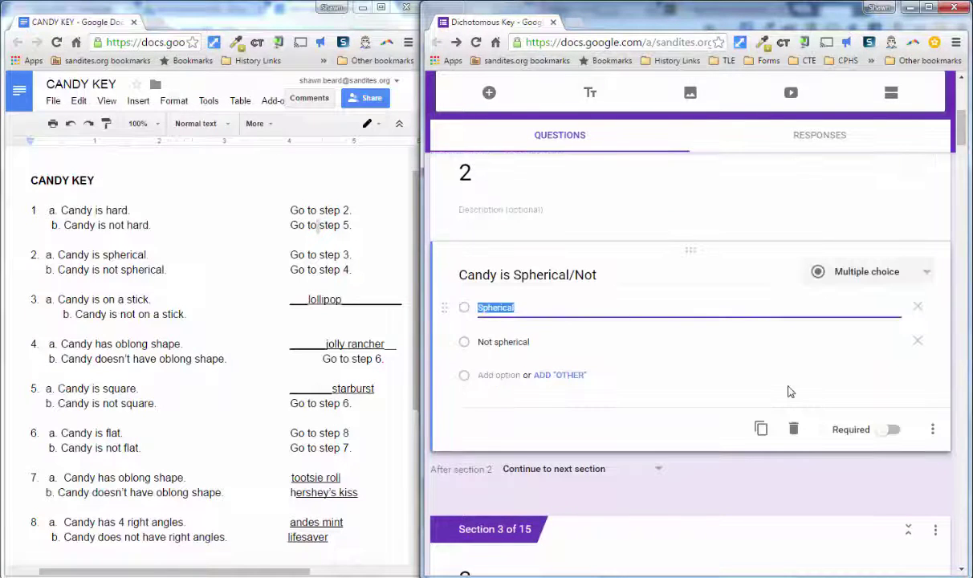
pyautogui.click(933, 431)
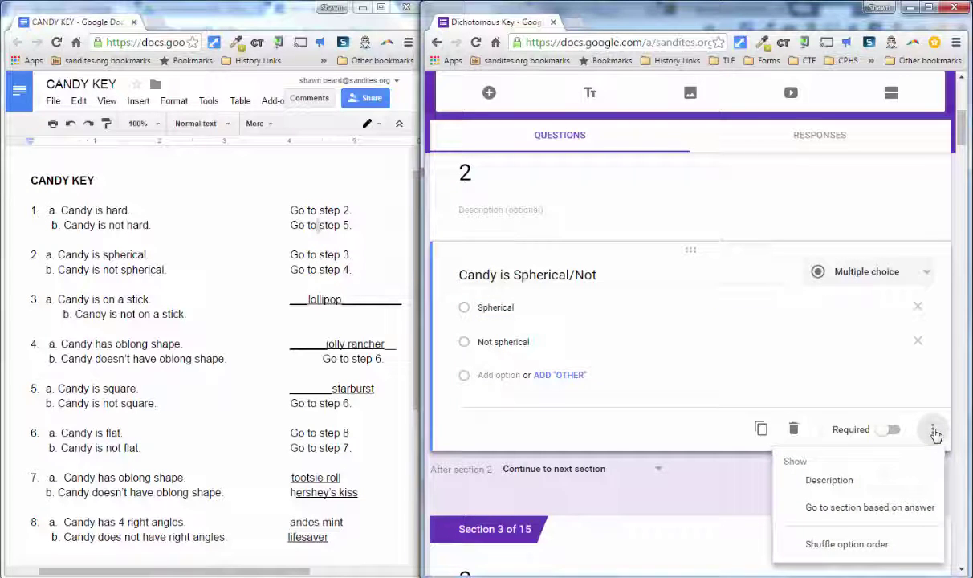
pyautogui.click(875, 506)
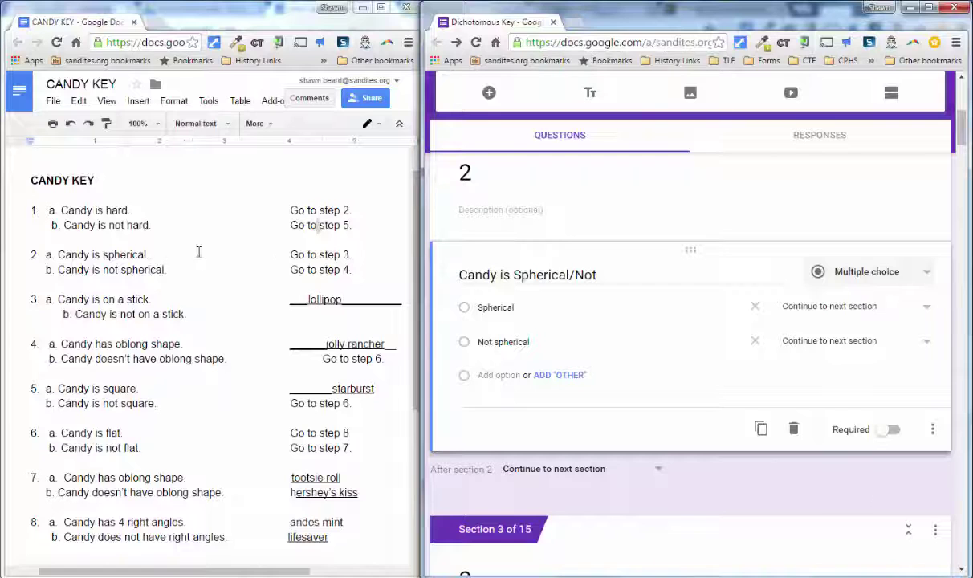
# Route the Spherical answer to section 3 and the Not spherical answer to section 4.
pyautogui.click(923, 307)
pyautogui.click(872, 396)
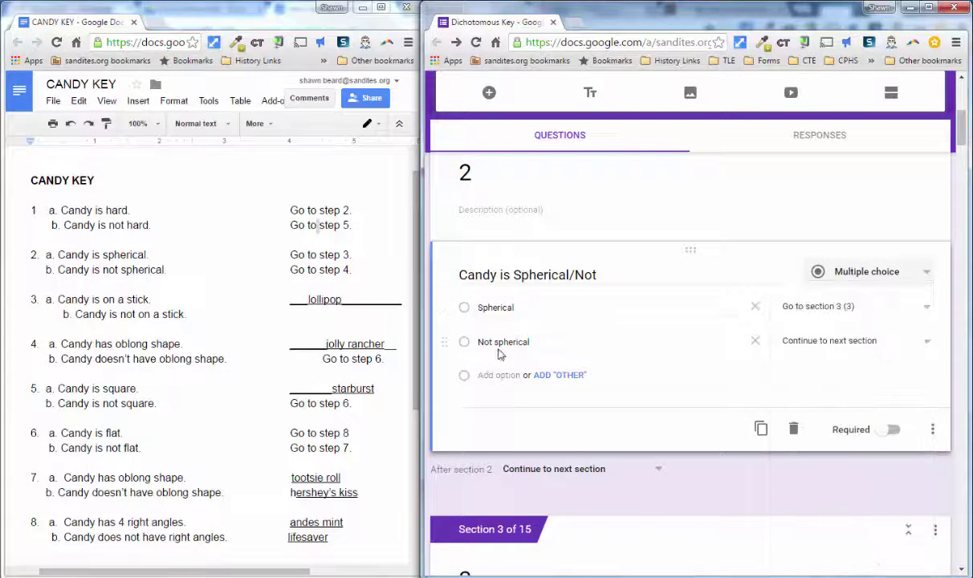
pyautogui.click(925, 340)
pyautogui.click(859, 458)
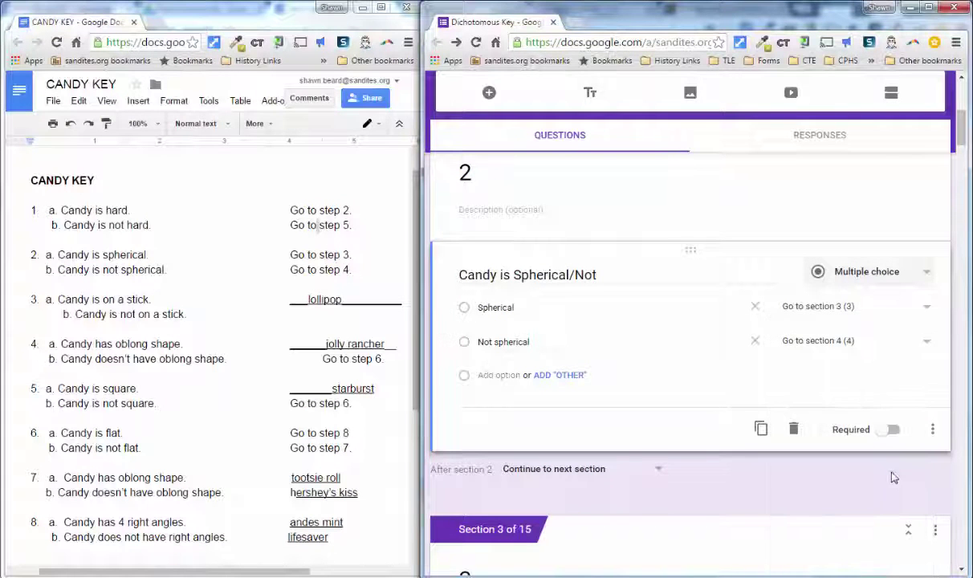
# Enable going to a section based on the answer for the "Candy is on a stick/Not on a stick" question in section 3.
pyautogui.scroll(-1, 865, 473)
pyautogui.scroll(-3, 864, 474)
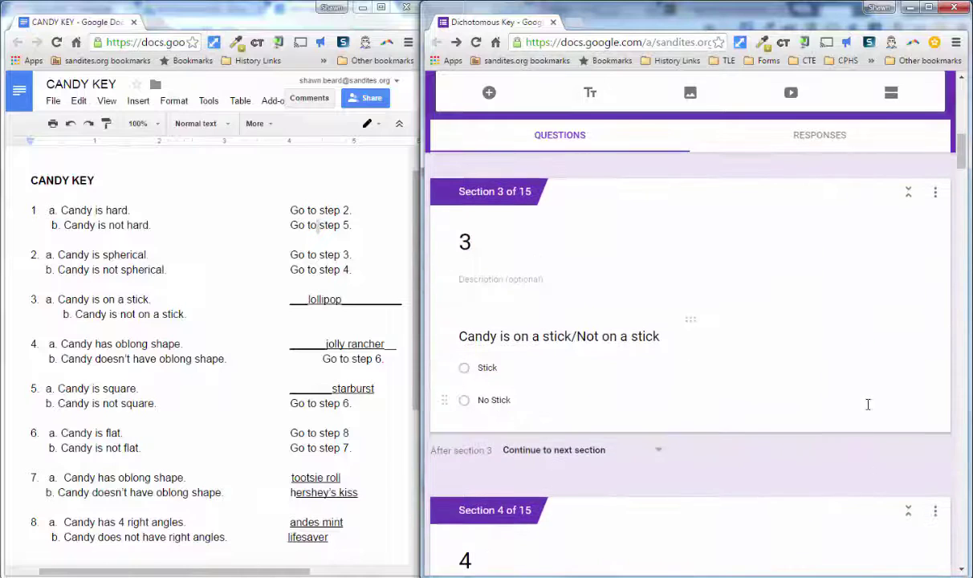
pyautogui.click(920, 402)
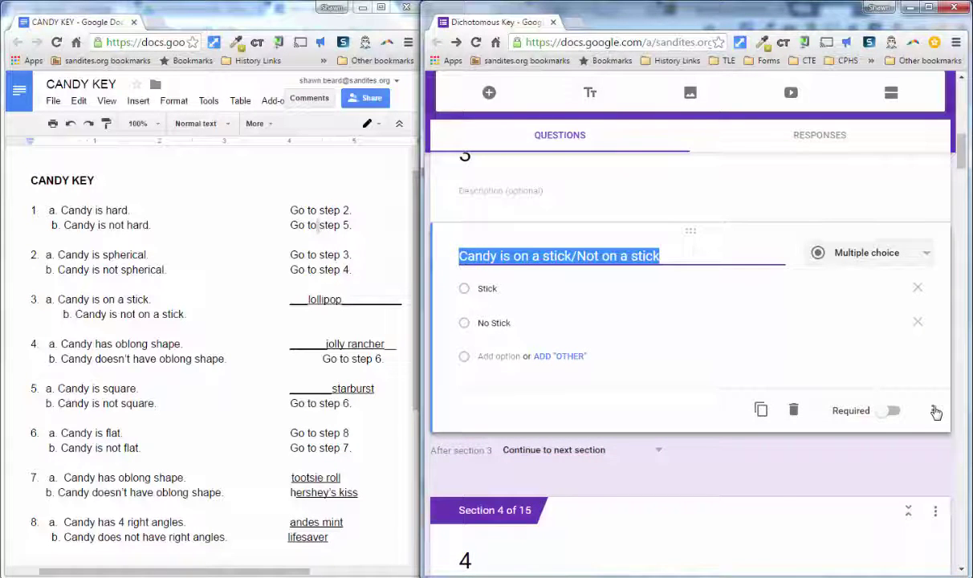
pyautogui.click(934, 411)
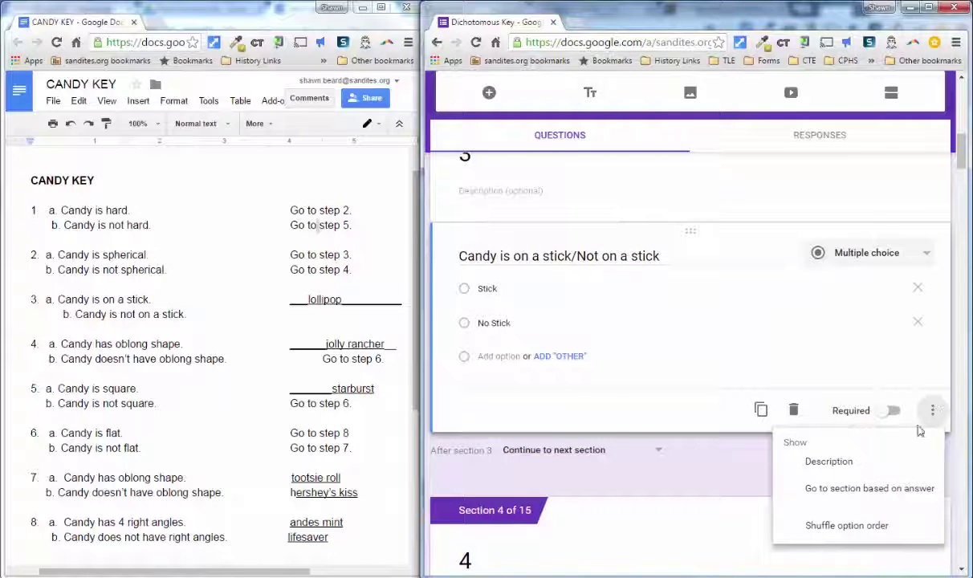
pyautogui.click(868, 491)
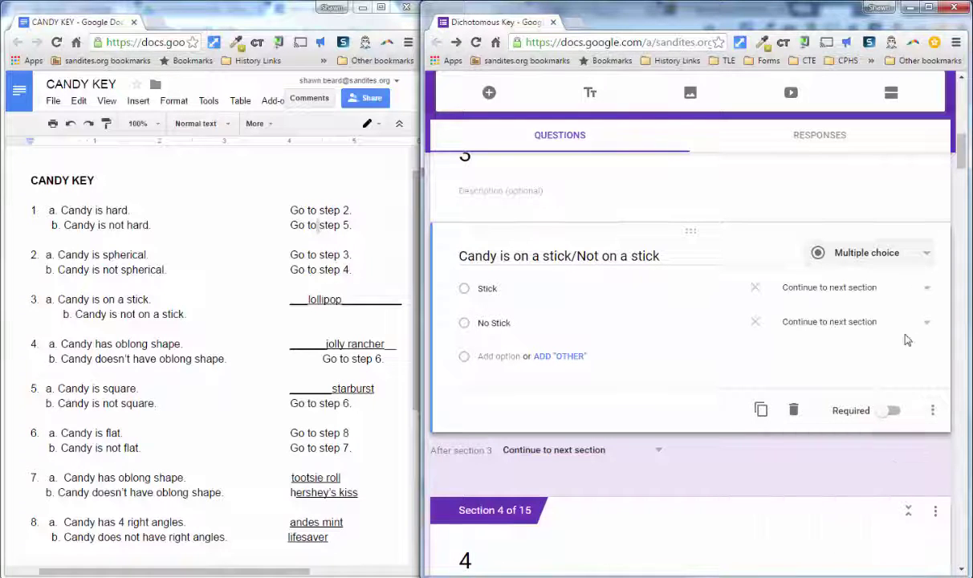
# Route the Stick answer to section 9 (Lollipop) and the No Stick answer to section 1 (Dichotomous Key).
pyautogui.click(891, 303)
pyautogui.click(867, 255)
pyautogui.click(925, 363)
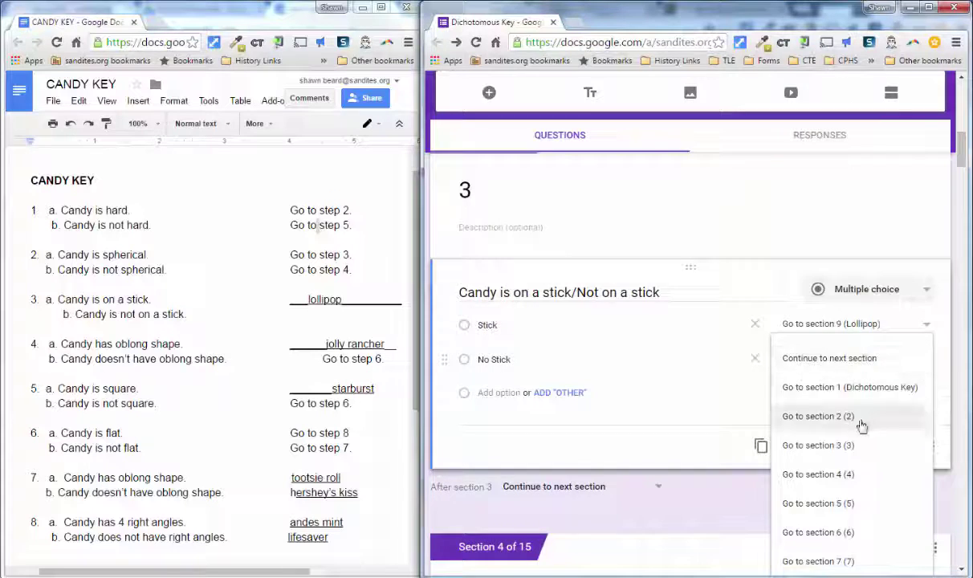
pyautogui.click(856, 446)
# Enable answer-based sections for the section 4 oblong question, routing Oblong to section 10 (Jolly Rancher) and Not oblong to section 6.
pyautogui.scroll(-4, 822, 403)
pyautogui.click(822, 403)
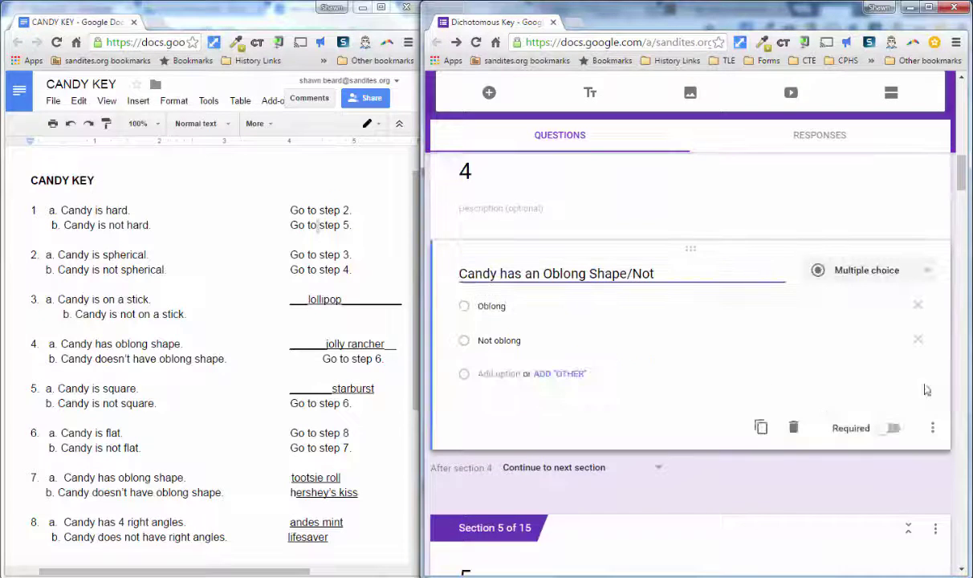
pyautogui.click(934, 426)
pyautogui.click(880, 487)
pyautogui.click(851, 301)
pyautogui.click(843, 399)
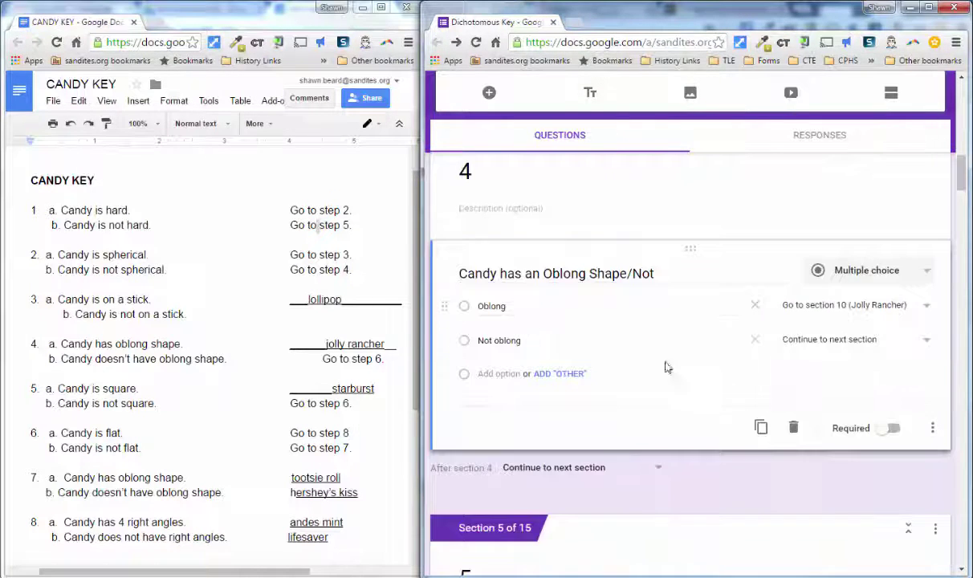
pyautogui.click(926, 339)
pyautogui.click(819, 514)
# Enable answer-based sections for the "Candy is Square/Not" question, routing Square to section 11 (Starburst) and Not Square to section 6.
pyautogui.scroll(-4, 936, 391)
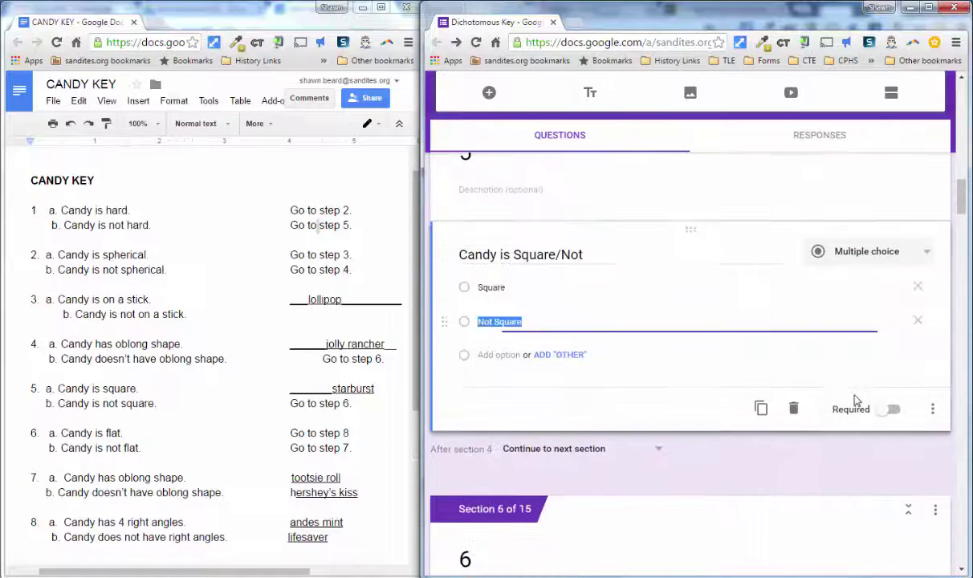
pyautogui.click(932, 410)
pyautogui.click(869, 487)
pyautogui.click(836, 287)
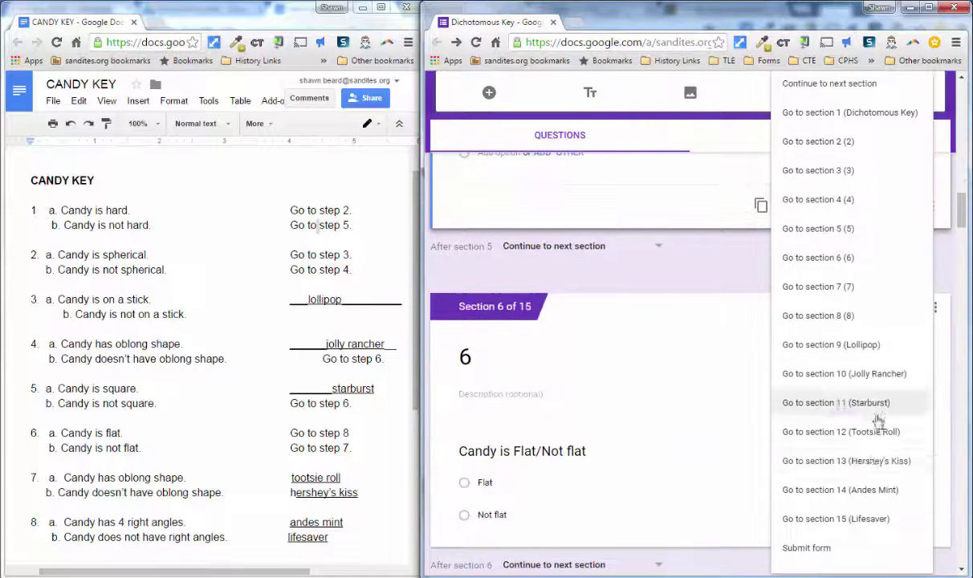
pyautogui.click(819, 402)
pyautogui.click(921, 323)
pyautogui.click(845, 504)
# Enable answer-based sections for the "Candy is Flat/Not flat" question, routing Flat to section 8 and Not flat to section 7.
pyautogui.scroll(-3, 845, 505)
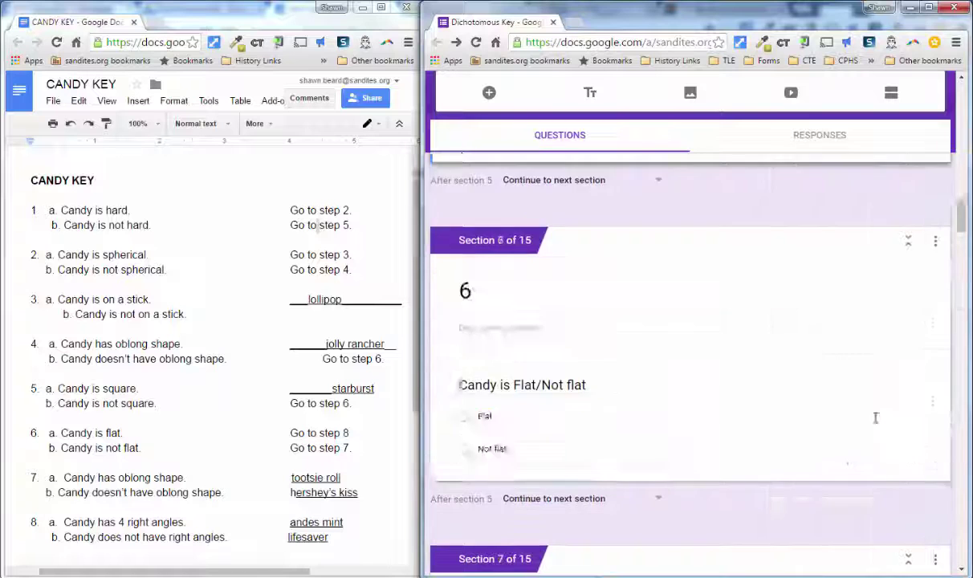
pyautogui.click(875, 415)
pyautogui.click(923, 460)
pyautogui.click(851, 509)
pyautogui.scroll(-1, 924, 345)
pyautogui.click(859, 294)
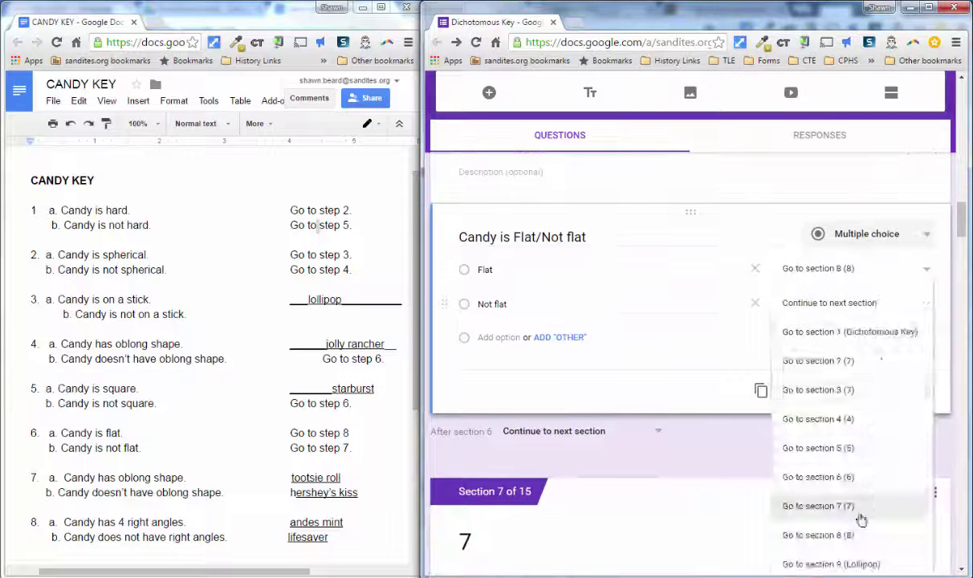
pyautogui.click(860, 517)
# Enable answer-based sections for the section 7 question, routing Oblong to section 12 (Tootsie Roll) and Not Oblong to section 13 (Hershey's Kiss).
pyautogui.scroll(-4, 903, 408)
pyautogui.click(916, 407)
pyautogui.click(932, 440)
pyautogui.click(908, 514)
pyautogui.click(886, 320)
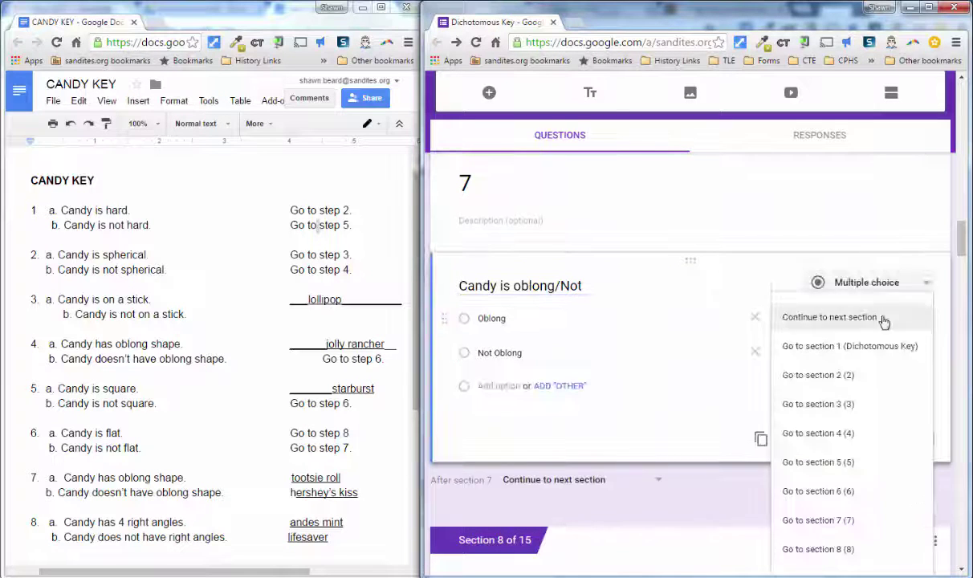
pyautogui.click(847, 527)
pyautogui.click(851, 263)
pyautogui.scroll(-3, 864, 482)
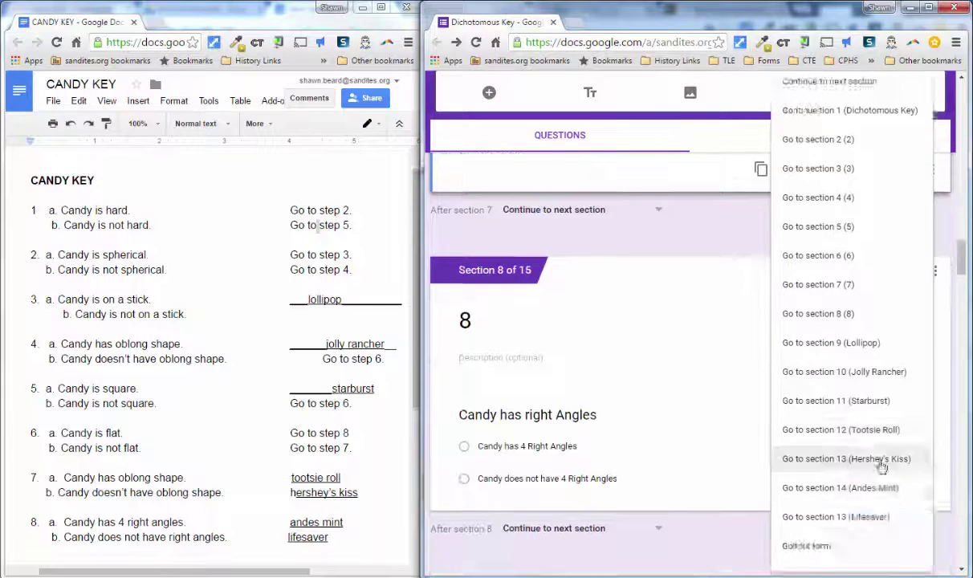
pyautogui.click(880, 460)
# Enable answer-based sections for the section 8 question, routing 4 Right Angles to section 14 (Andes Mint) and the other answer to section 15 (Lifesaver).
pyautogui.click(912, 380)
pyautogui.click(932, 357)
pyautogui.click(867, 434)
pyautogui.click(868, 233)
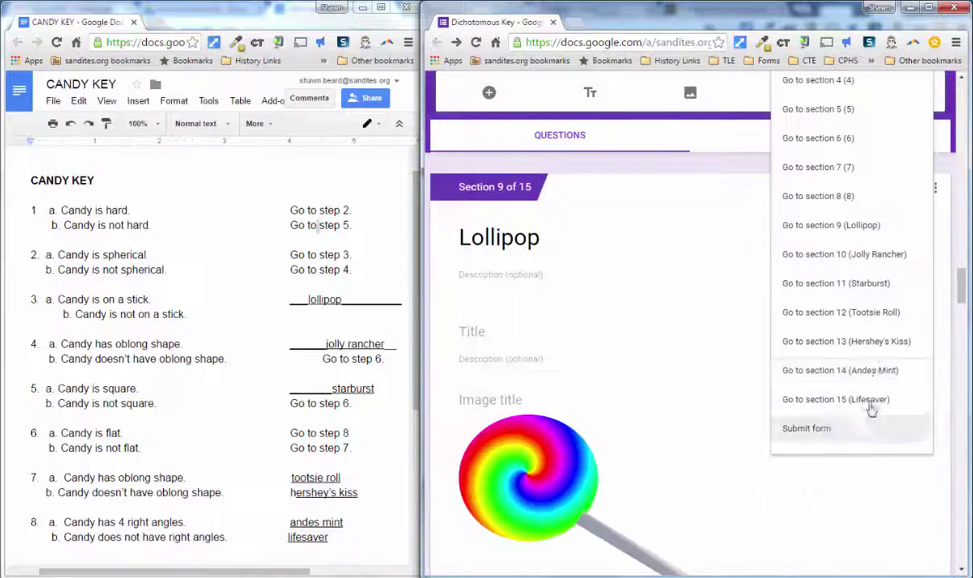
pyautogui.click(867, 376)
pyautogui.click(919, 426)
pyautogui.scroll(-5, 880, 502)
pyautogui.click(867, 464)
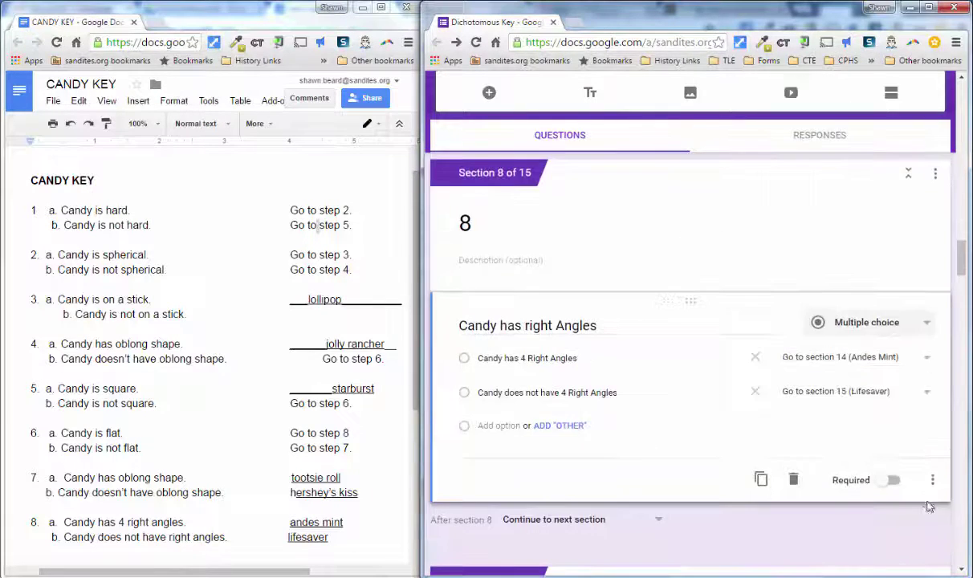
# Go back to section 3 and check where the answers of the "Candy is on a stick/Not on a stick" question lead.
pyautogui.scroll(-2, 875, 518)
pyautogui.scroll(-3, 875, 497)
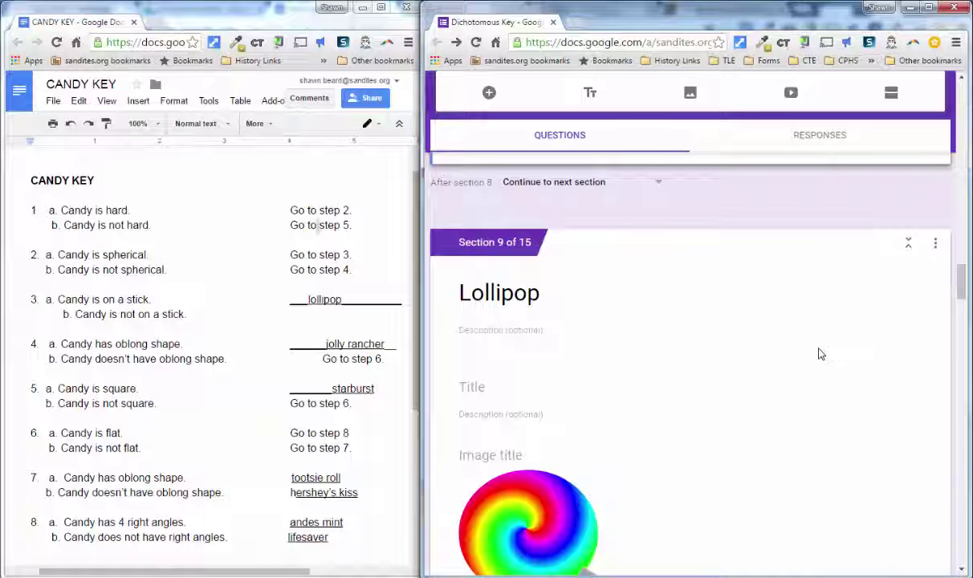
pyautogui.scroll(15, 883, 402)
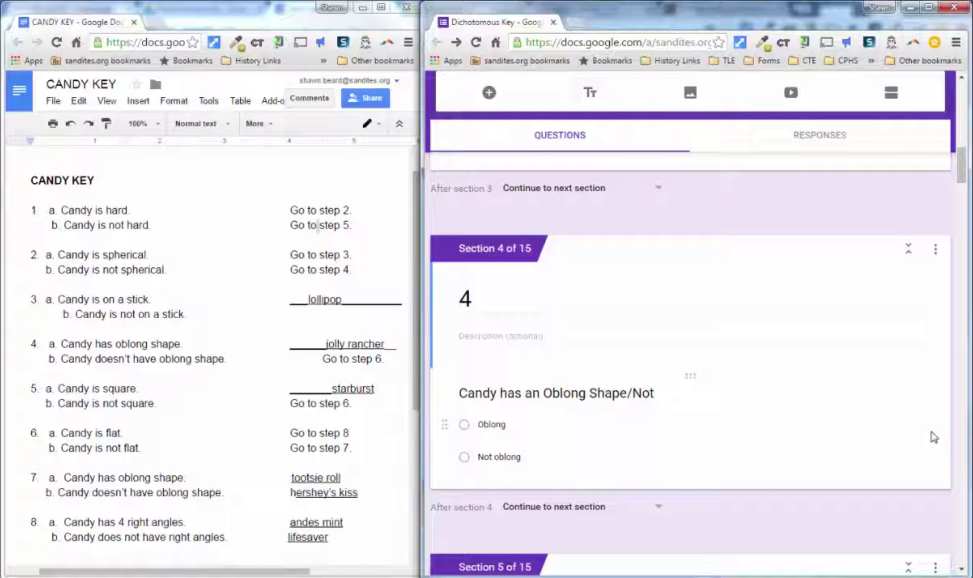
pyautogui.scroll(4, 931, 436)
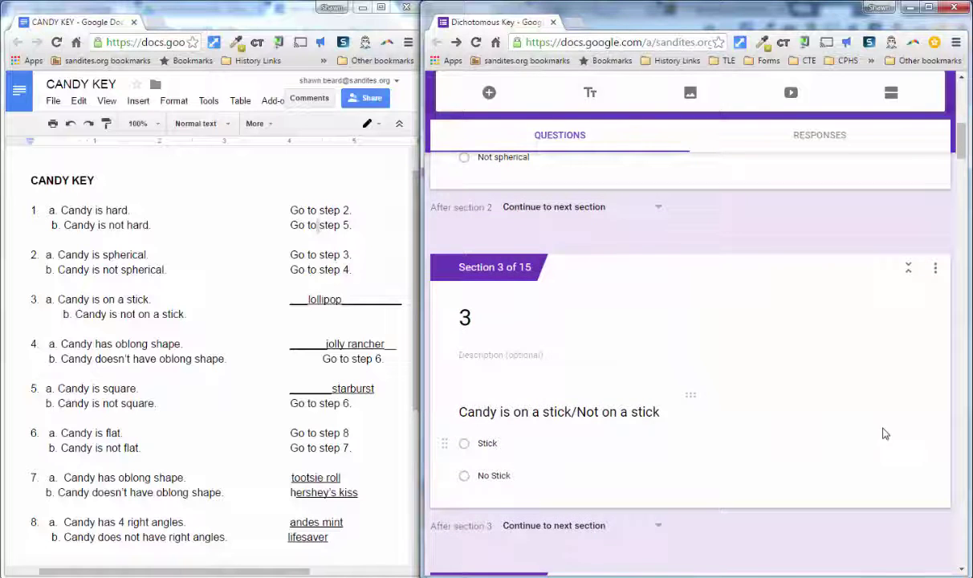
pyautogui.click(880, 401)
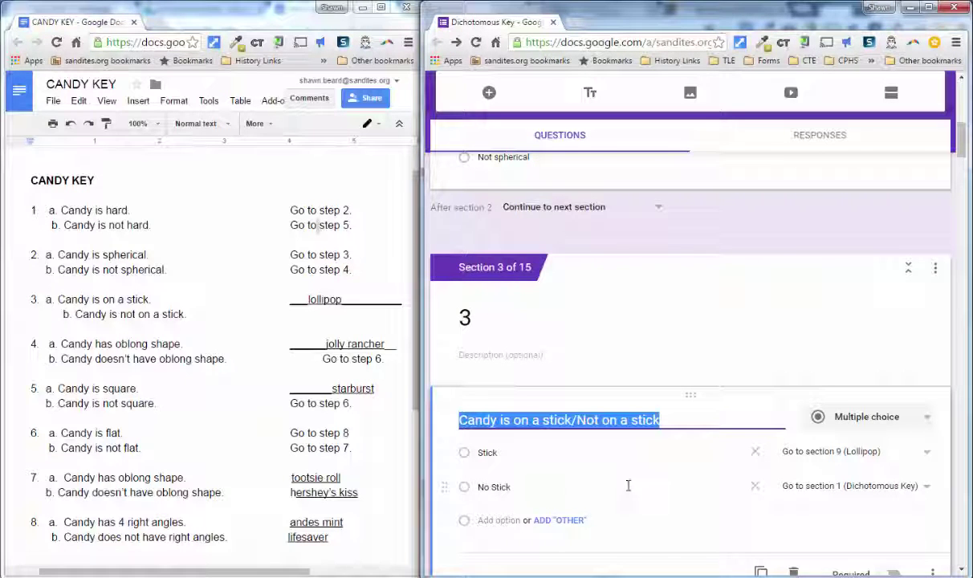
pyautogui.click(956, 411)
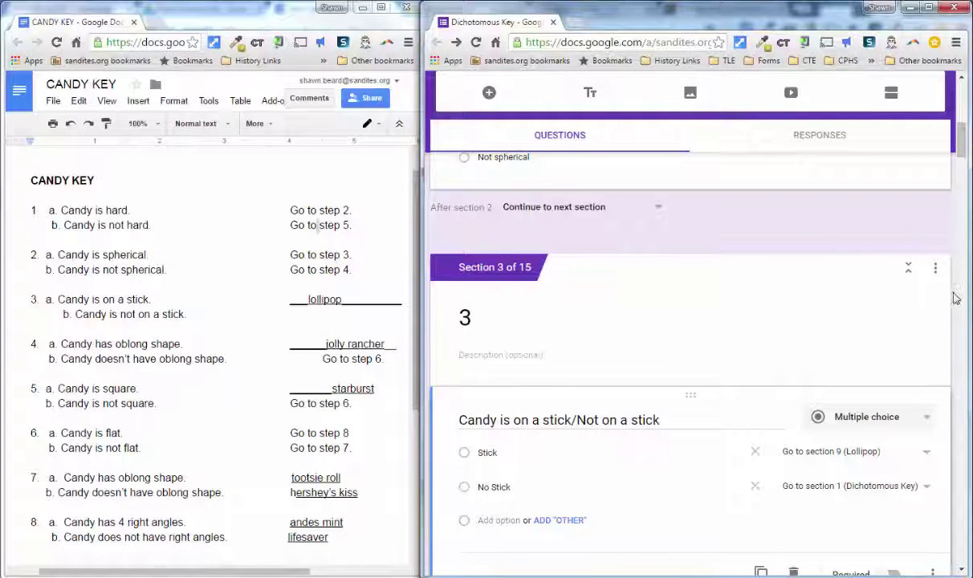
# Look through the candy result sections and their pictures, from Jolly Rancher through Starburst and Tootsie Roll to Hershey's Kiss.
pyautogui.scroll(-18, 957, 346)
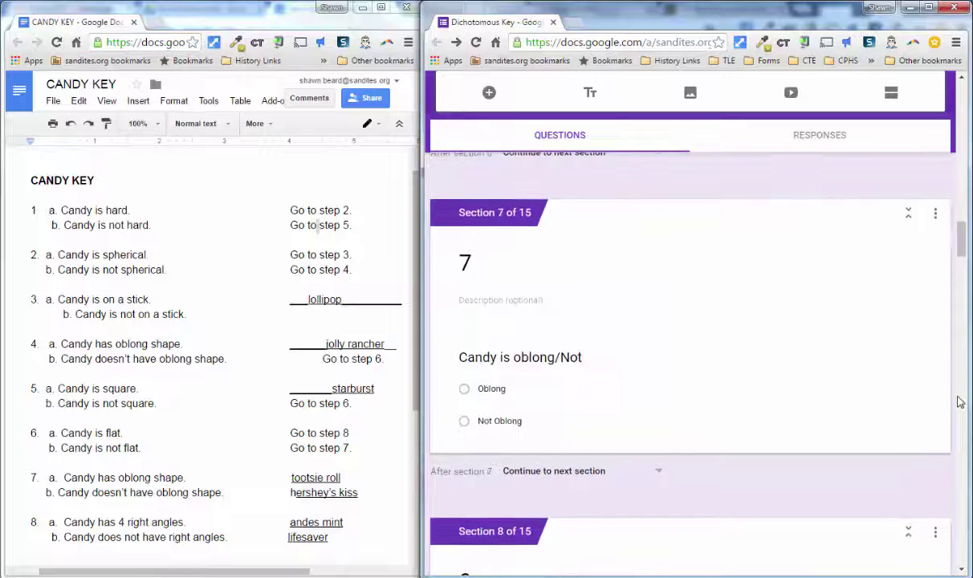
pyautogui.scroll(-18, 957, 418)
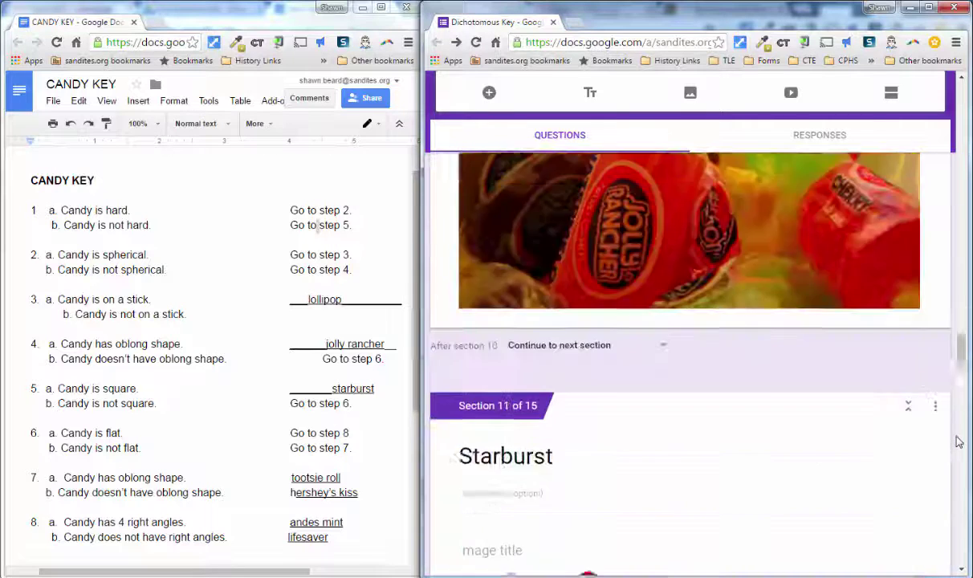
pyautogui.scroll(-2, 957, 442)
pyautogui.scroll(-1, 562, 402)
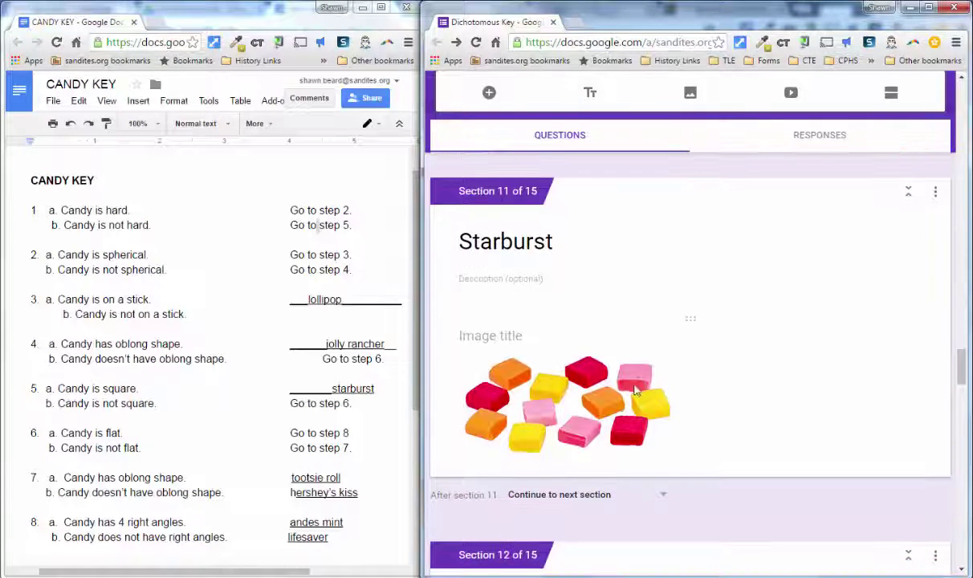
pyautogui.scroll(-6, 836, 458)
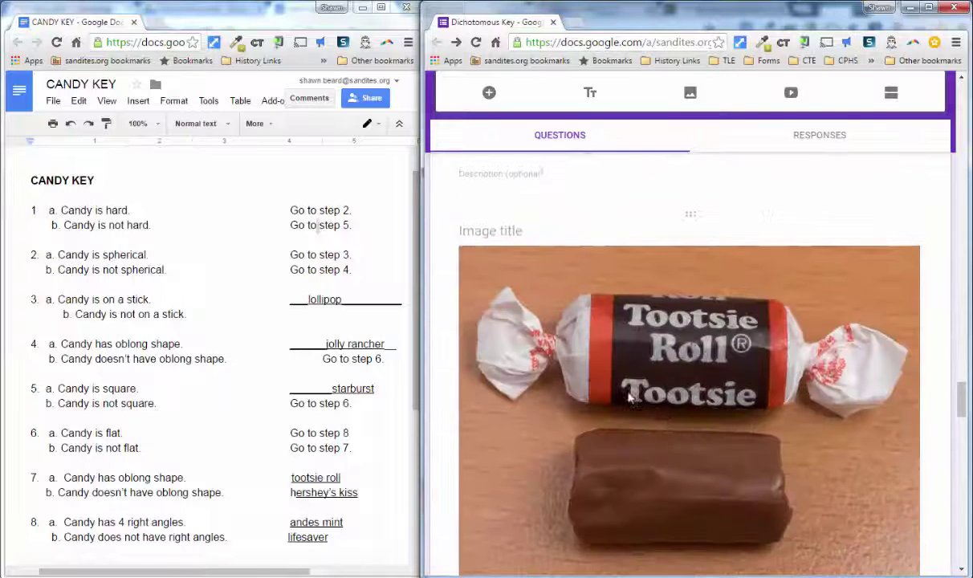
pyautogui.scroll(1, 562, 321)
pyautogui.scroll(-8, 859, 474)
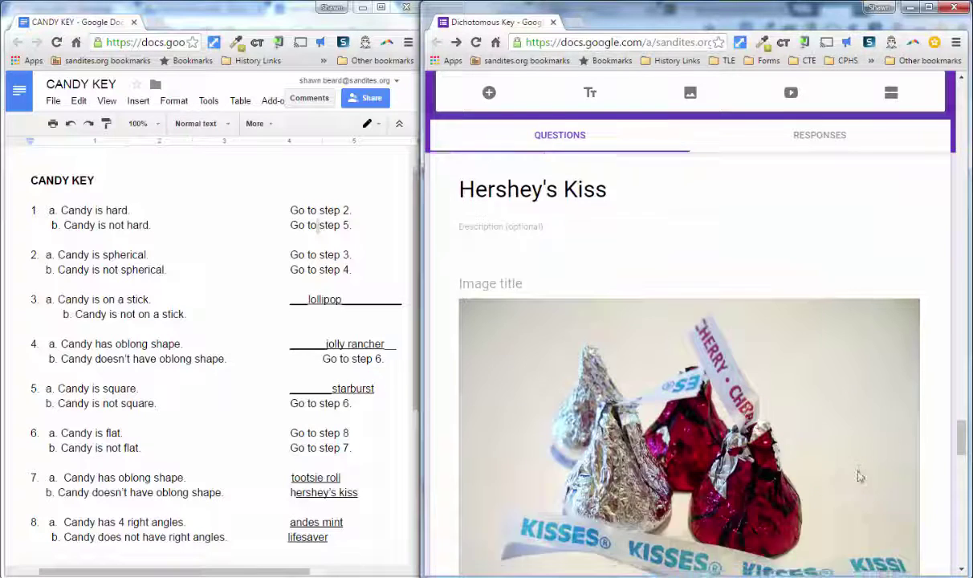
pyautogui.scroll(-3, 858, 477)
# Maximize the form's browser window and open a preview of the Dichotomous Key form.
pyautogui.click(928, 8)
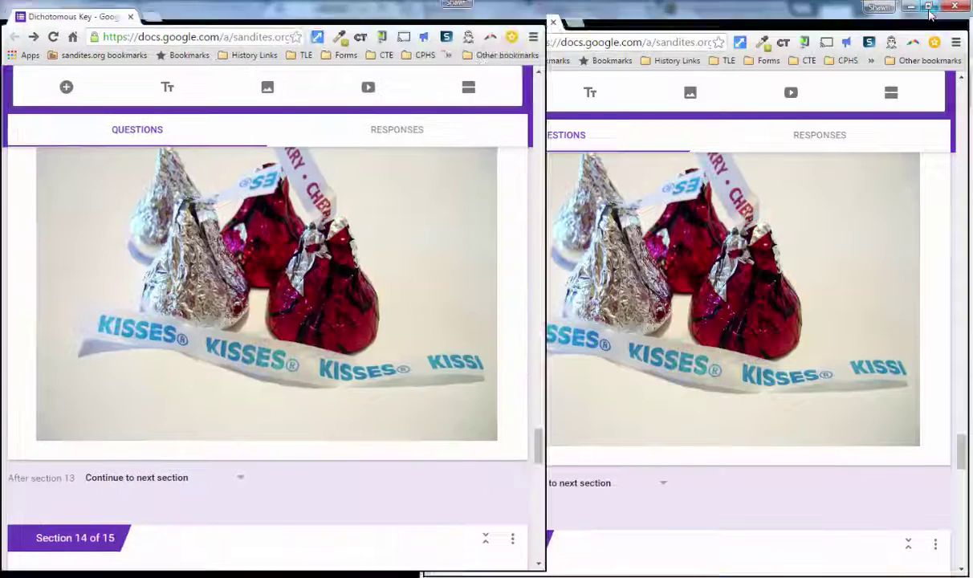
pyautogui.scroll(4, 928, 385)
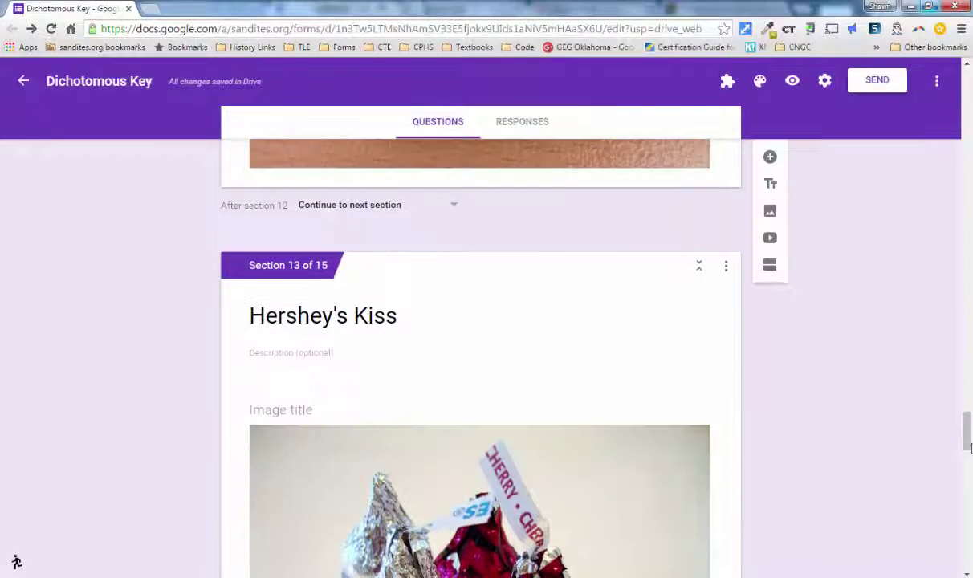
pyautogui.moveTo(969, 448); pyautogui.dragTo(946, 117)
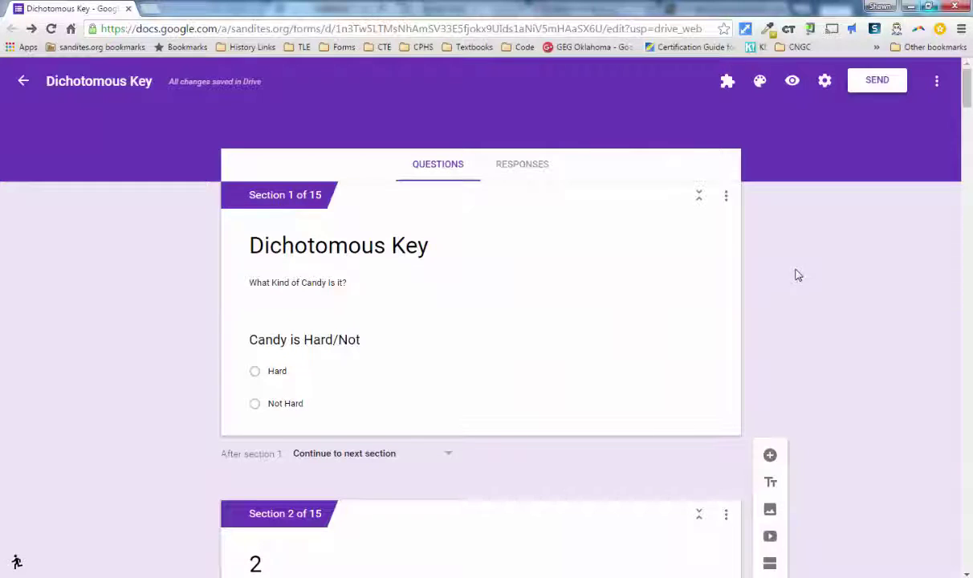
pyautogui.click(792, 83)
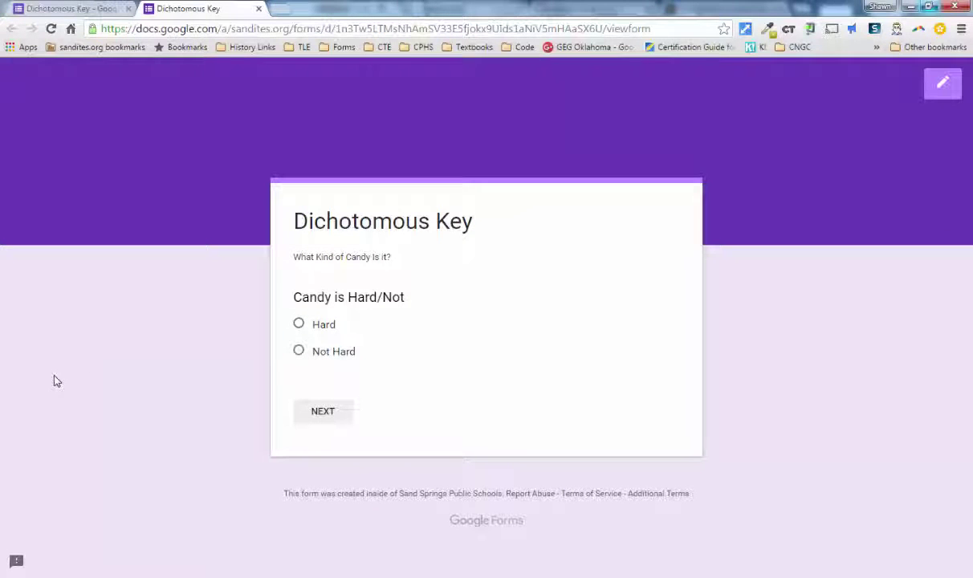
# Test the branching by answering Hard, Not spherical, Not oblong, Flat and "Candy does not have 4 Right Angles", advancing after each answer.
pyautogui.click(299, 325)
pyautogui.click(317, 417)
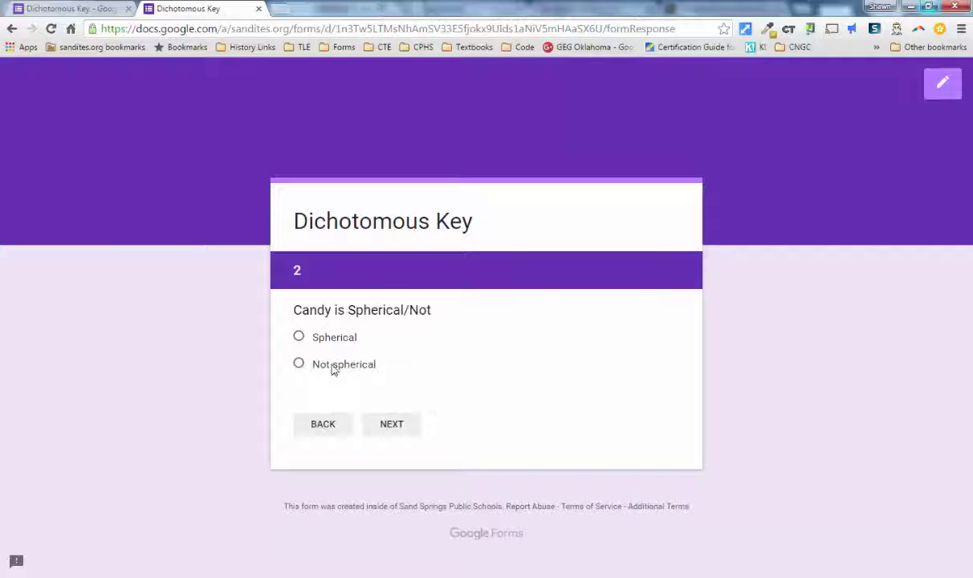
pyautogui.click(295, 365)
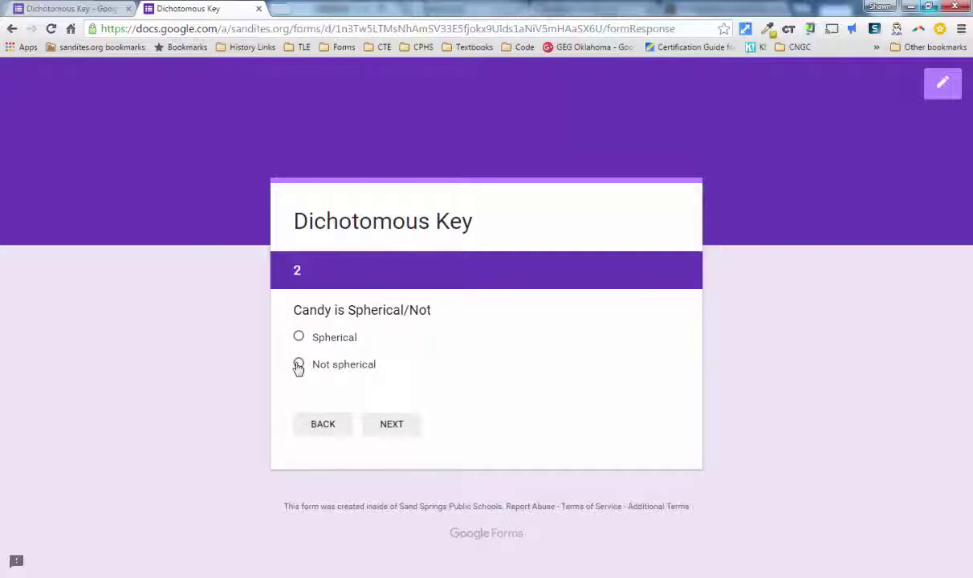
pyautogui.click(390, 423)
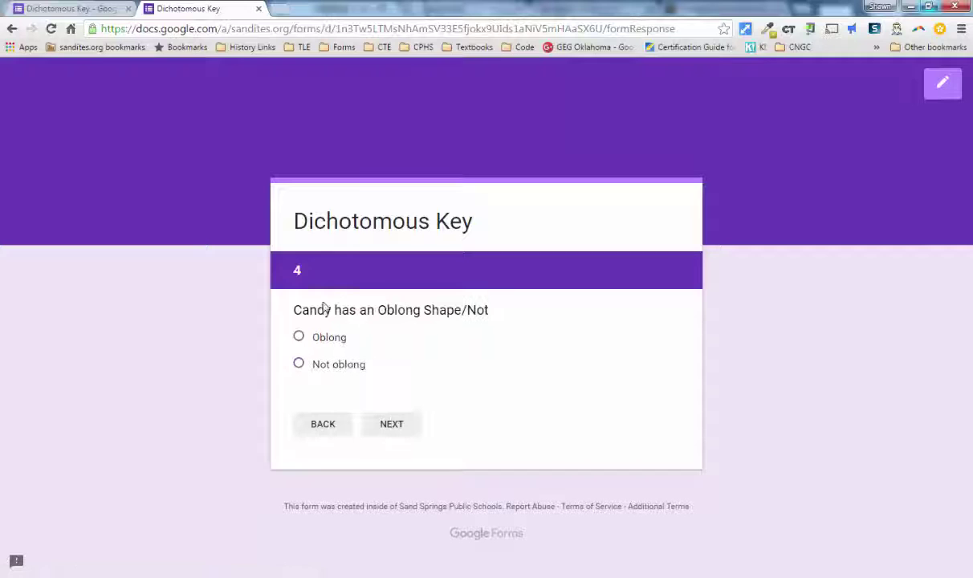
pyautogui.click(299, 363)
pyautogui.click(395, 423)
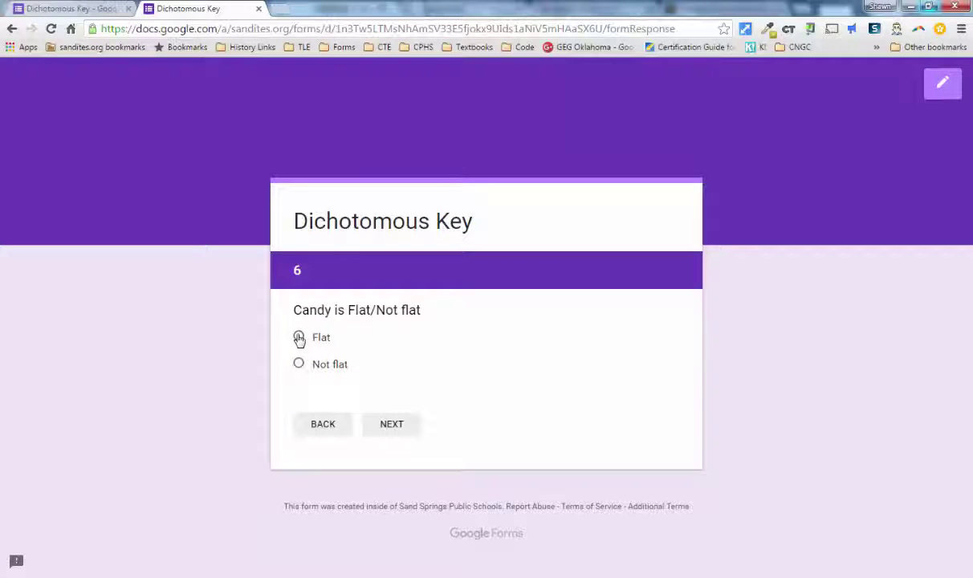
pyautogui.click(299, 338)
pyautogui.click(399, 428)
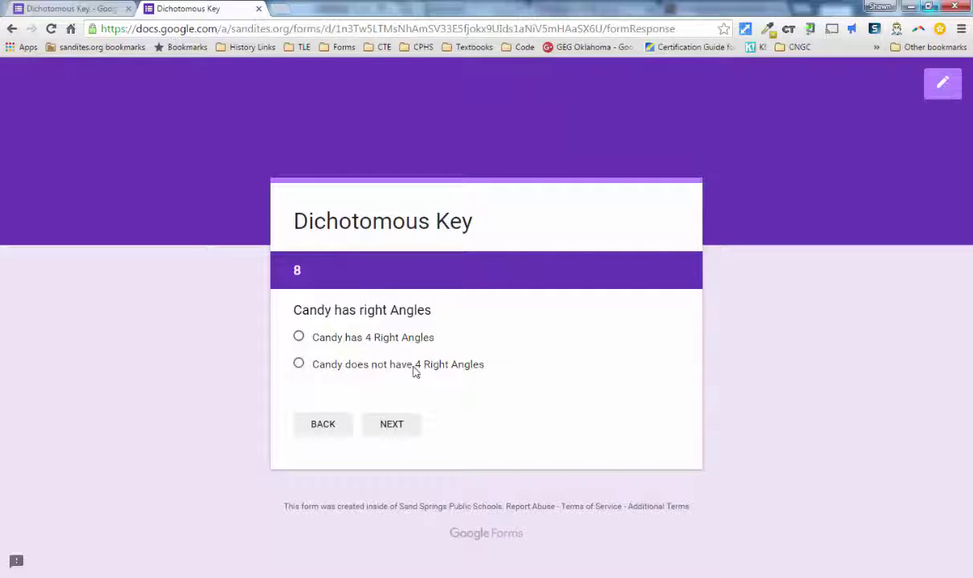
pyautogui.click(303, 365)
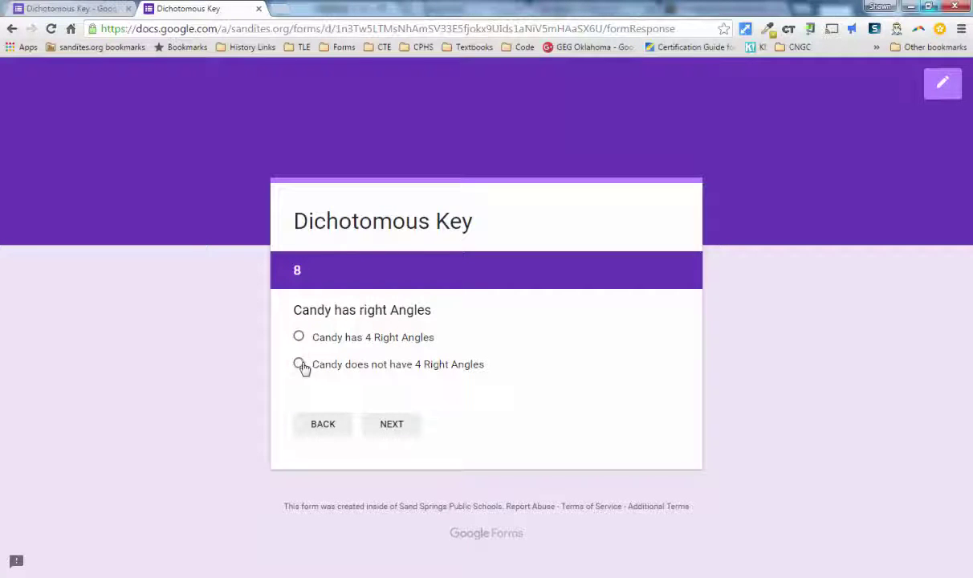
pyautogui.click(391, 423)
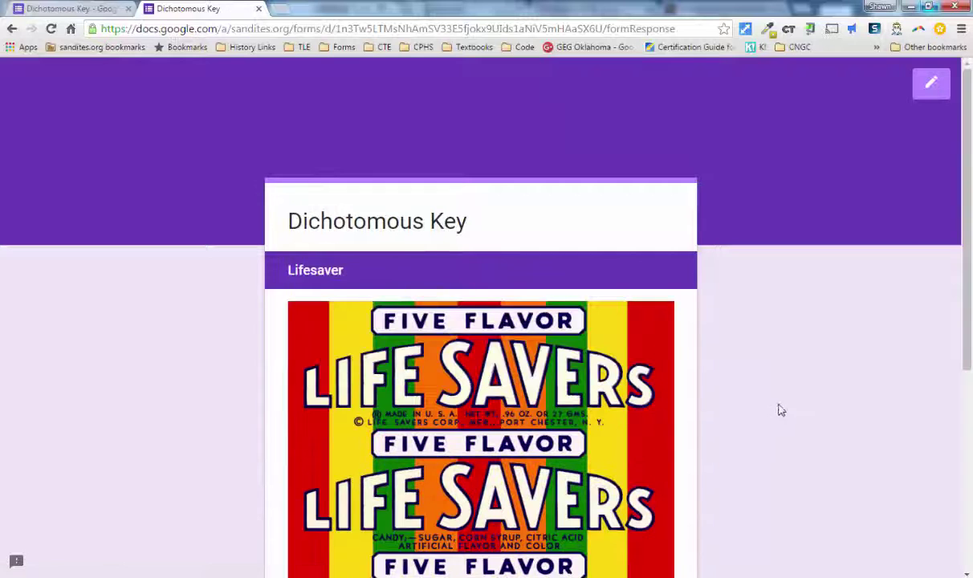
# Examine the Lifesaver result page from its picture down to the end of the form.
pyautogui.scroll(-2, 777, 409)
pyautogui.scroll(-3, 783, 407)
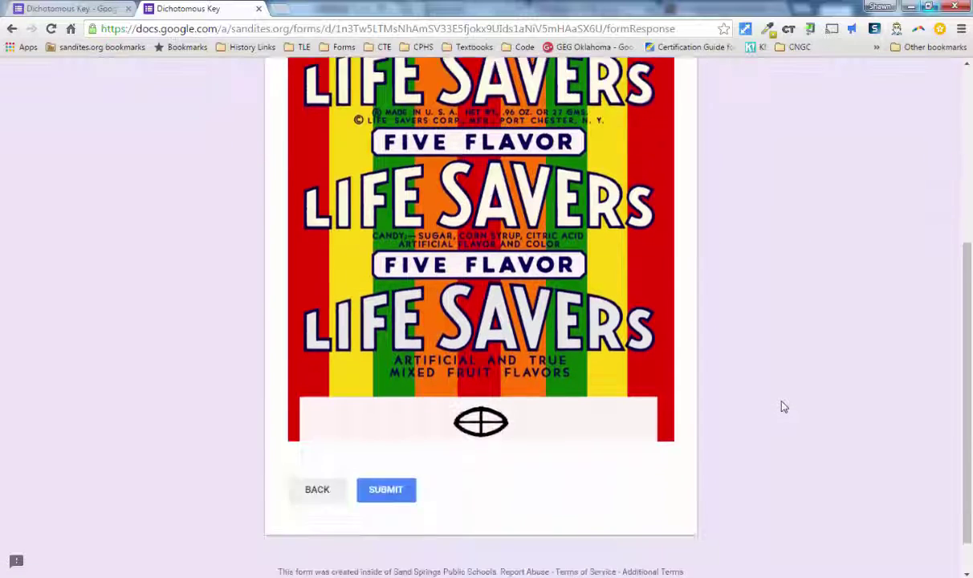
pyautogui.scroll(3, 783, 407)
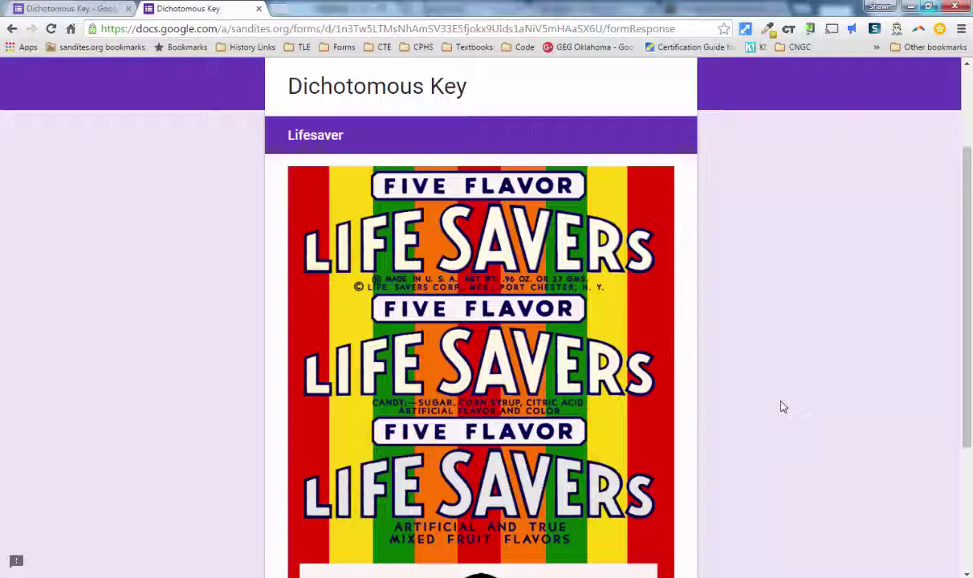
pyautogui.moveTo(967, 315); pyautogui.dragTo(380, 543)
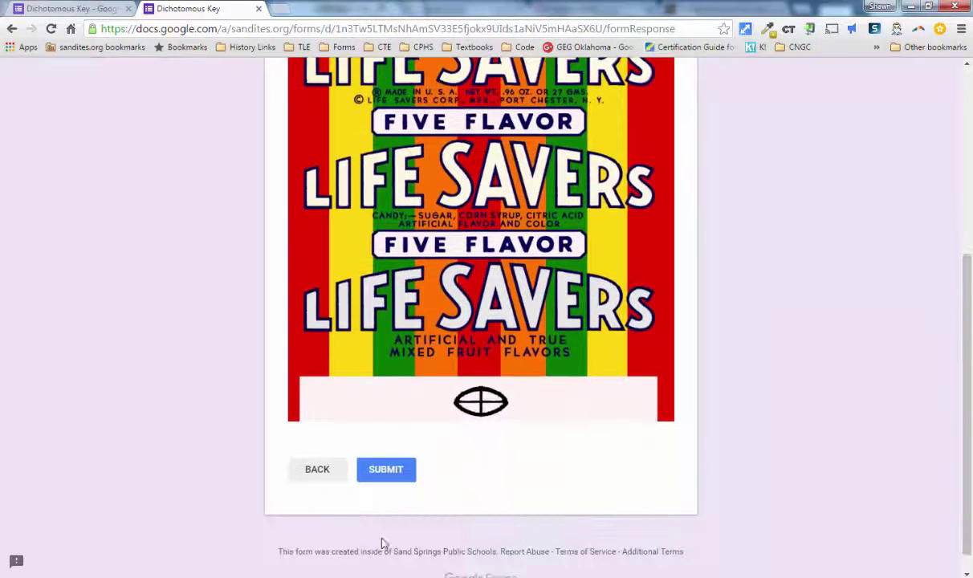
# Test going back to the right-angles question, and advance again with the same answer to the end of the form to submit the response.
pyautogui.click(313, 474)
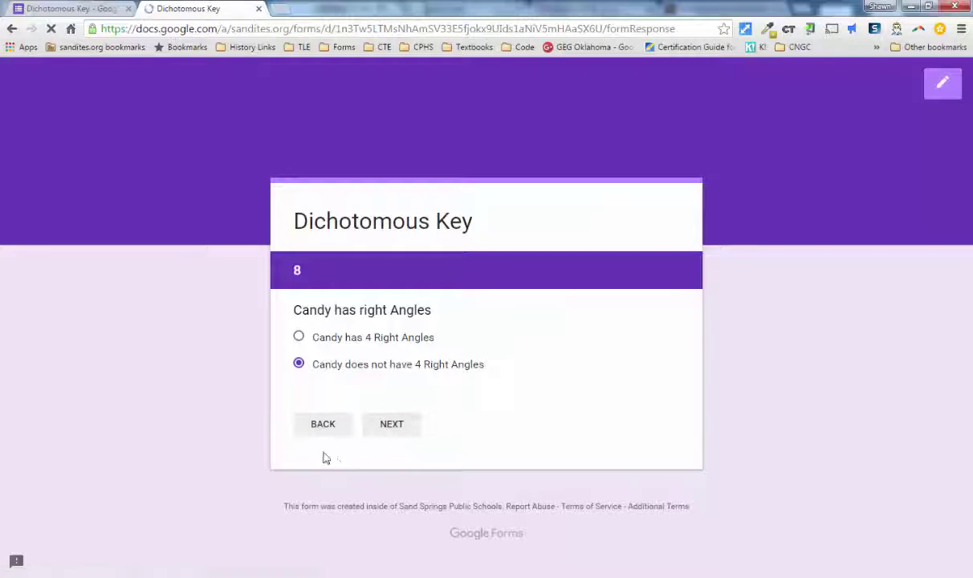
pyautogui.click(318, 425)
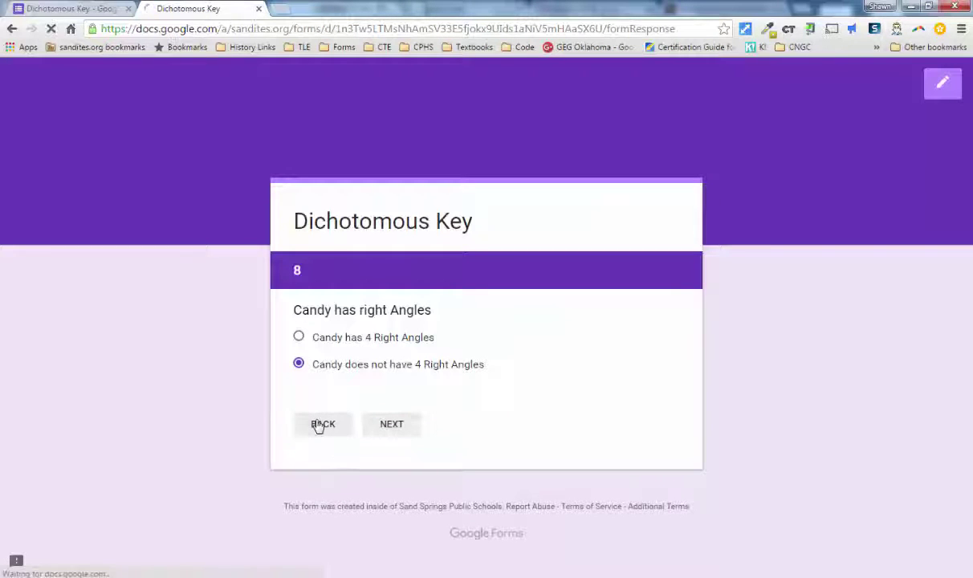
pyautogui.click(391, 425)
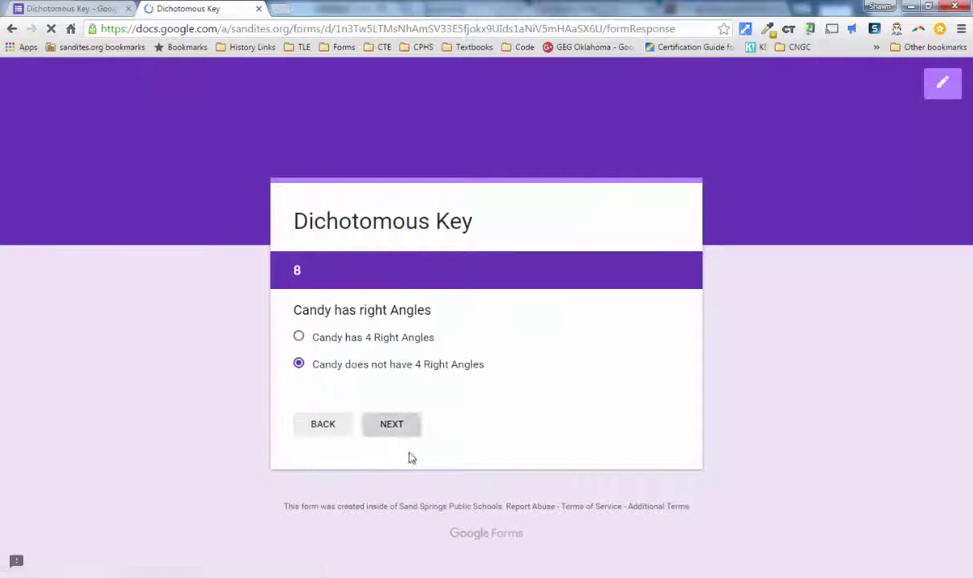
pyautogui.scroll(-5, 719, 481)
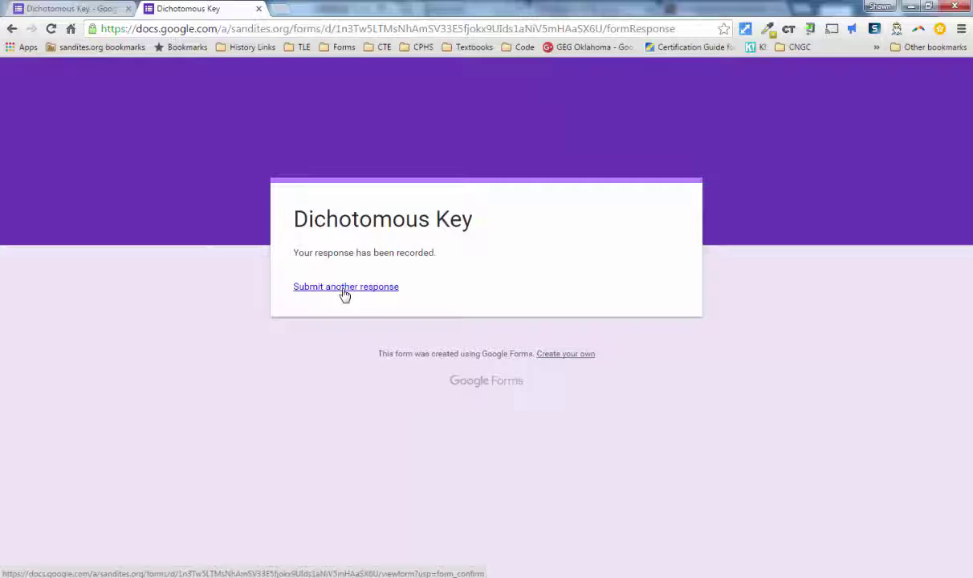
# Start another blank response from the confirmation page, and close the form preview to return to the form editor.
pyautogui.click(345, 291)
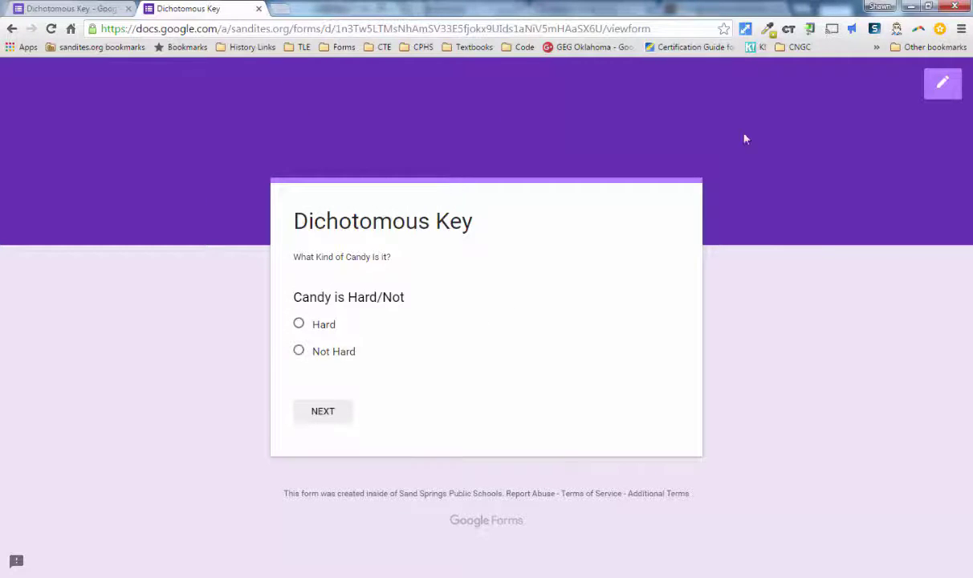
pyautogui.click(258, 9)
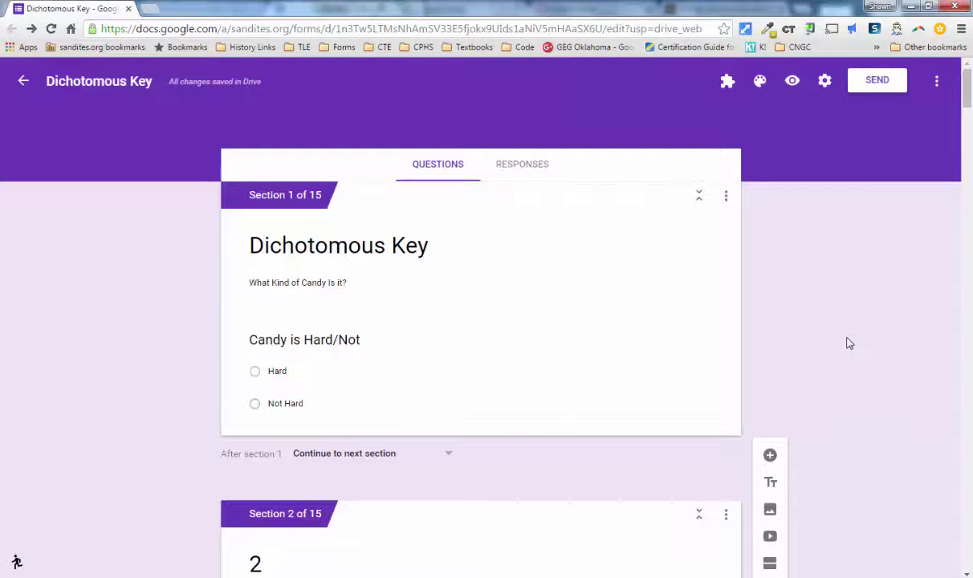